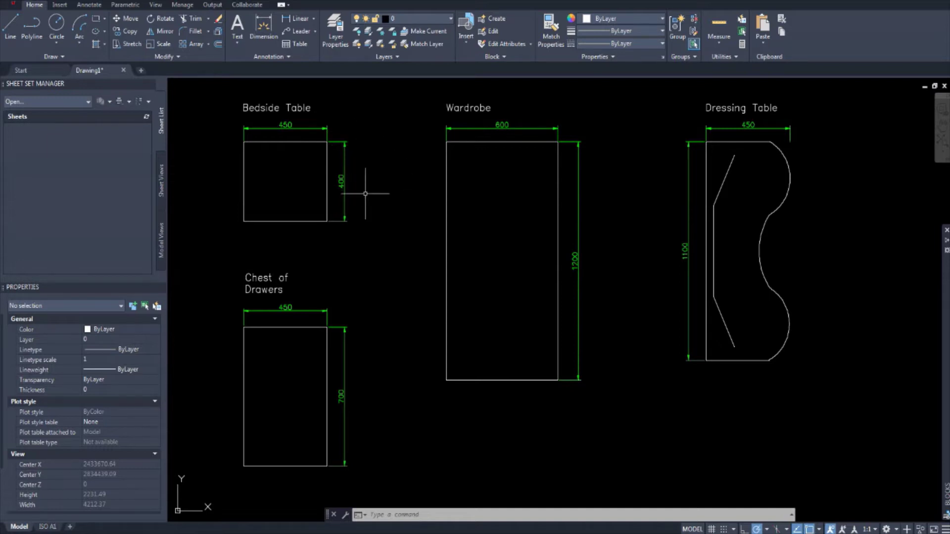
- Examine the bedroom furniture plans and their dimensions, focusing on the dressing table's curved front and mirror lines
{"action": "middle_click_drag", "start_coordinate": [386, 216], "coordinate": [376, 222]}
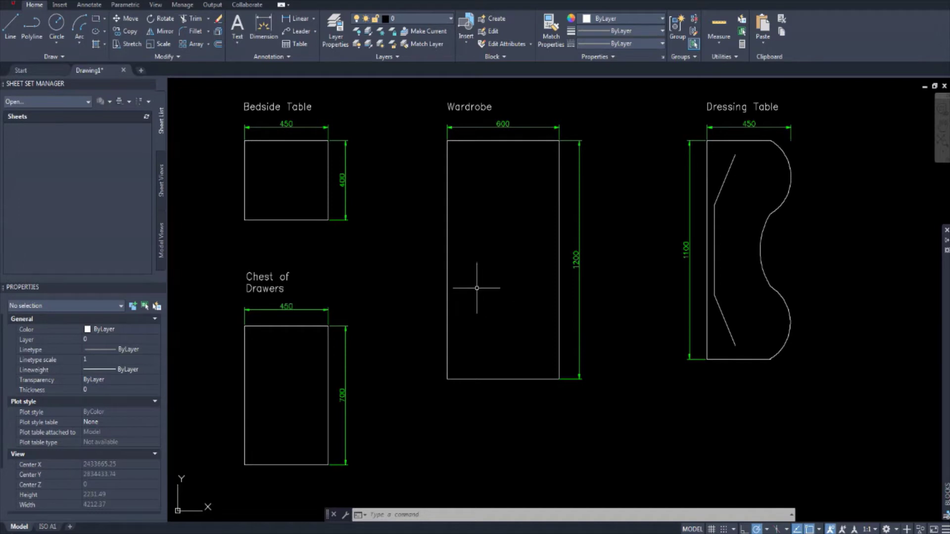
{"action": "mouse_move", "coordinate": [476, 288]}
{"action": "middle_mouse_down"}
{"action": "mouse_move", "coordinate": [456, 303]}
{"action": "mouse_move", "coordinate": [475, 270]}
{"action": "middle_mouse_up"}
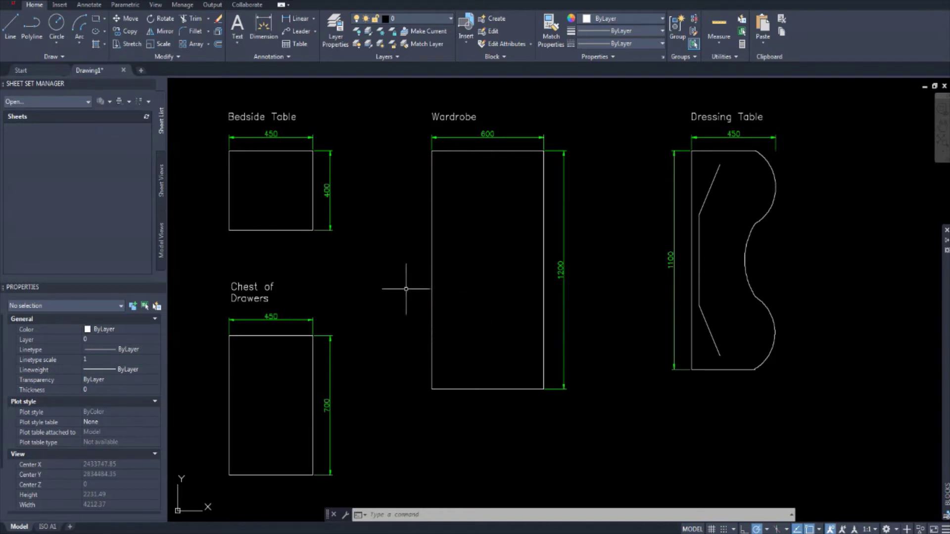
{"action": "middle_click_drag", "start_coordinate": [413, 280], "coordinate": [405, 290]}
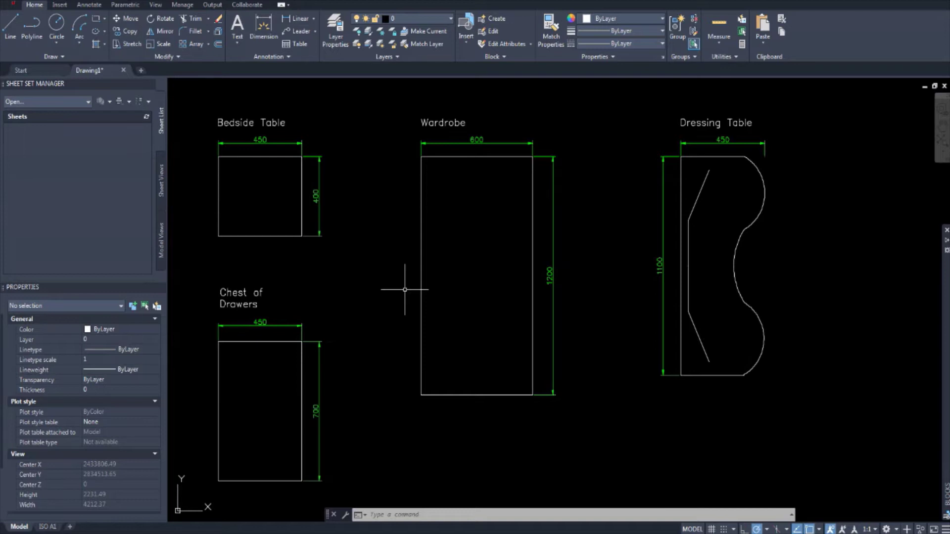
{"action": "middle_click_drag", "start_coordinate": [405, 290], "coordinate": [379, 292]}
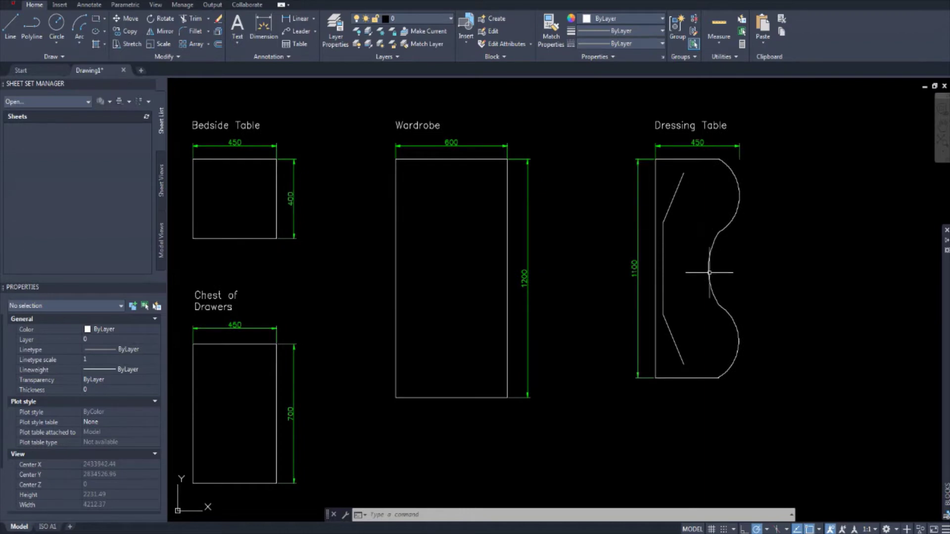
{"action": "mouse_move", "coordinate": [765, 248]}
{"action": "middle_mouse_down"}
{"action": "mouse_move", "coordinate": [655, 261]}
{"action": "mouse_move", "coordinate": [486, 259]}
{"action": "middle_mouse_up"}
{"action": "scroll", "coordinate": [421, 234], "scroll_direction": "up", "scroll_amount": 2}
{"action": "scroll", "coordinate": [421, 235], "scroll_direction": "down", "scroll_amount": 2}
{"action": "scroll", "coordinate": [403, 239], "scroll_direction": "up", "scroll_amount": 4}
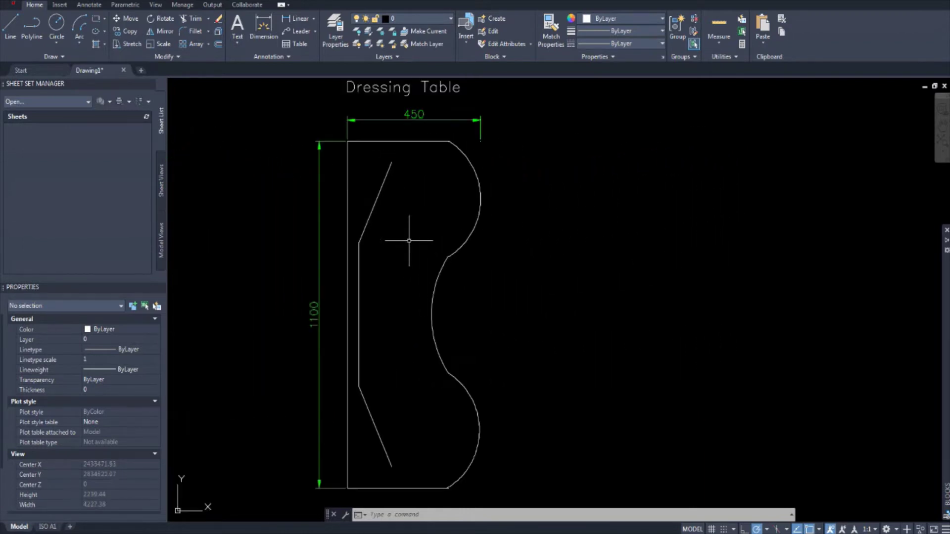
{"action": "scroll", "coordinate": [392, 235], "scroll_direction": "down", "scroll_amount": 2}
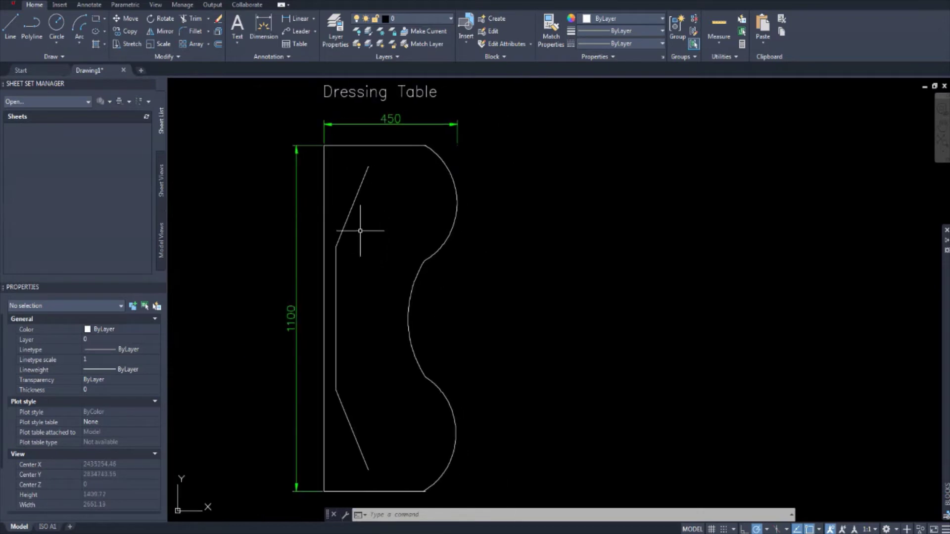
{"action": "scroll", "coordinate": [365, 228], "scroll_direction": "down", "scroll_amount": 2}
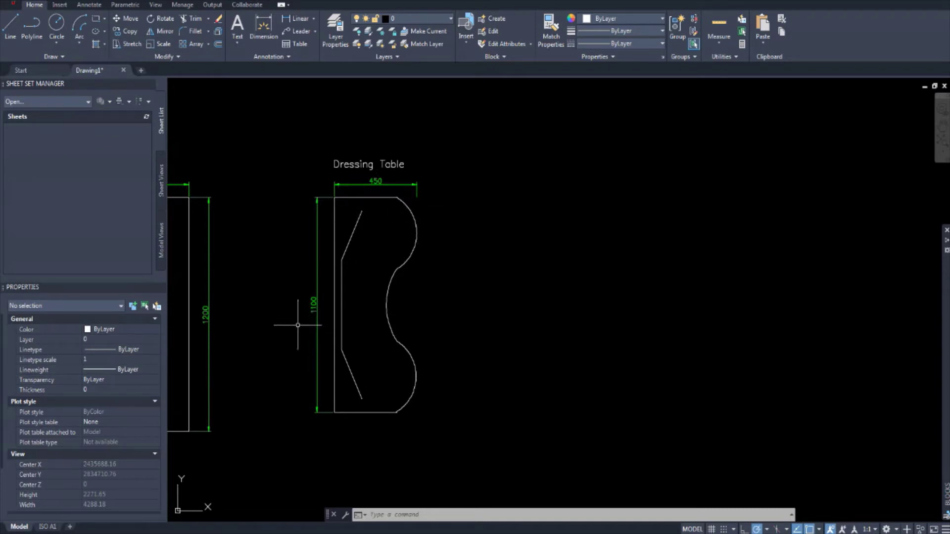
{"action": "middle_click_drag", "start_coordinate": [284, 318], "coordinate": [267, 315]}
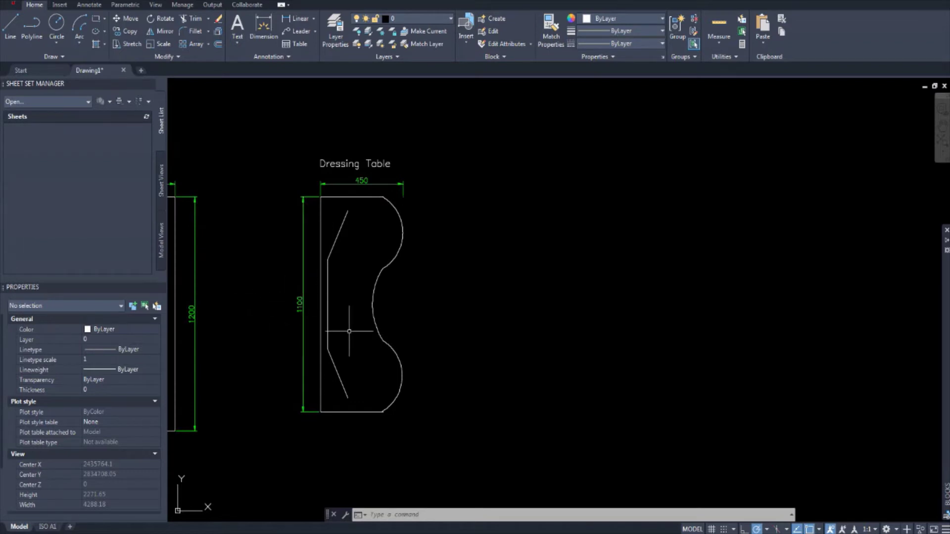
{"action": "scroll", "coordinate": [350, 321], "scroll_direction": "up", "scroll_amount": 2}
{"action": "middle_click_drag", "start_coordinate": [350, 321], "coordinate": [334, 320]}
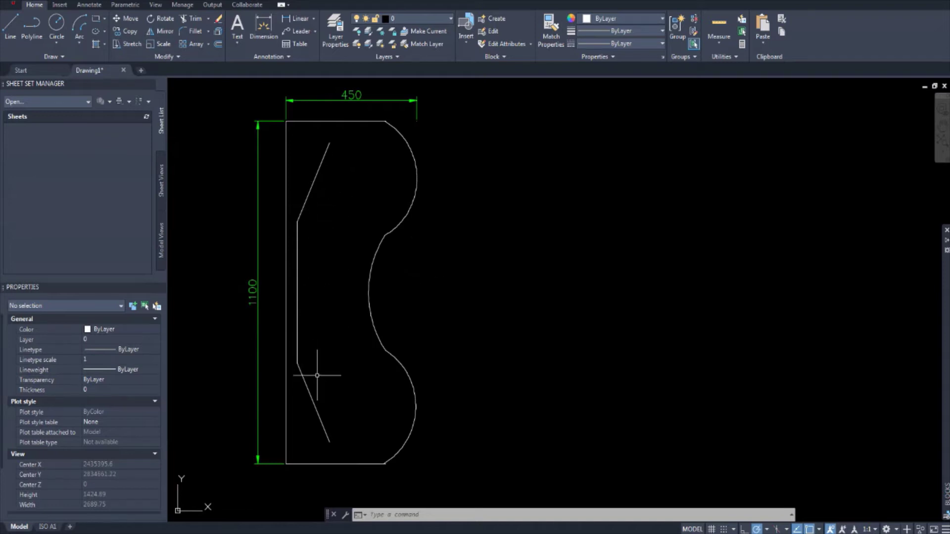
{"action": "mouse_move", "coordinate": [327, 370]}
{"action": "middle_mouse_down"}
{"action": "mouse_move", "coordinate": [312, 367]}
{"action": "mouse_move", "coordinate": [429, 282]}
{"action": "mouse_move", "coordinate": [419, 308]}
{"action": "middle_mouse_up"}
- Select all the furniture plans with their labels and dimensions and erase them from the drawing
{"action": "scroll", "coordinate": [429, 281], "scroll_direction": "down", "scroll_amount": 6}
{"action": "left_click", "coordinate": [610, 403]}
{"action": "left_click", "coordinate": [191, 138]}
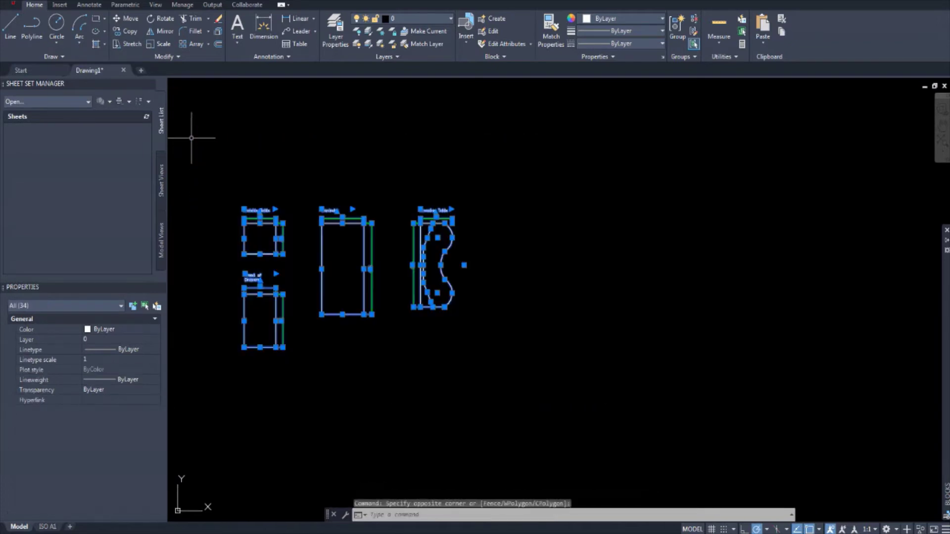
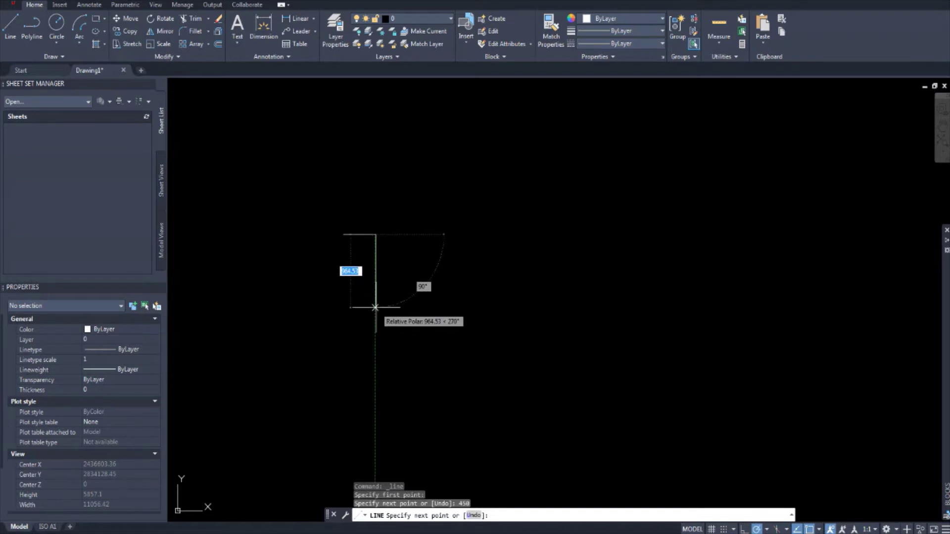
- Complete the dressing table's base rectangle by continuing the line 1100 down, 450 to the left and back up to the starting point
{"action": "type", "text": "1100"}
{"action": "key", "text": "Return"}
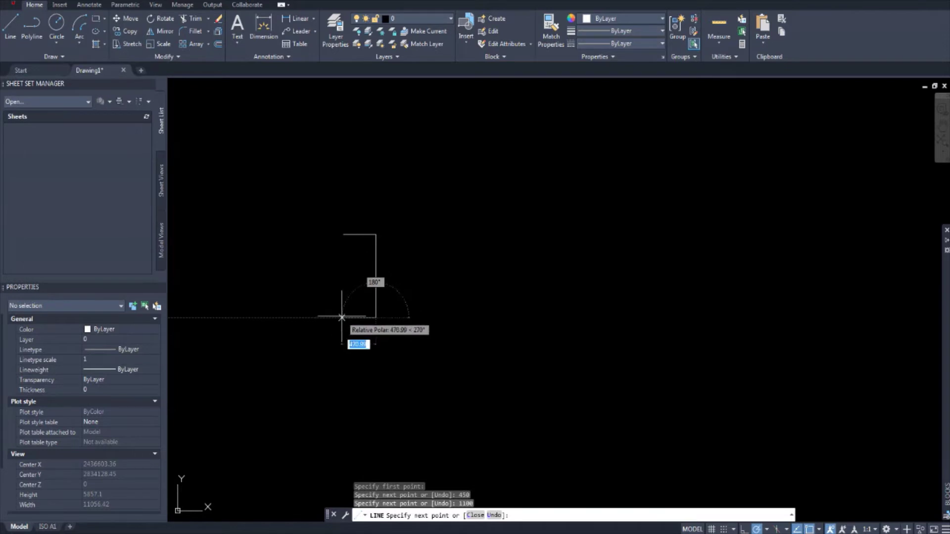
{"action": "type", "text": "450"}
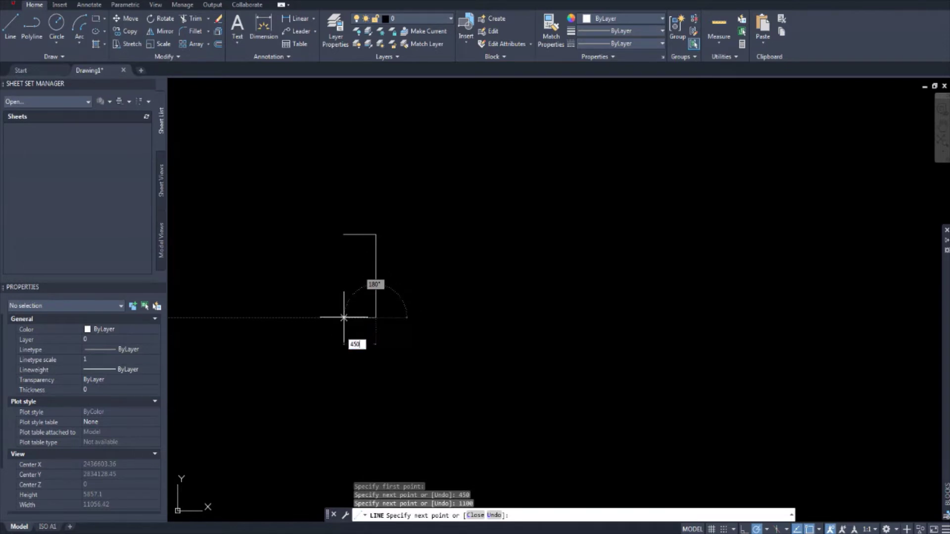
{"action": "key", "text": "Return"}
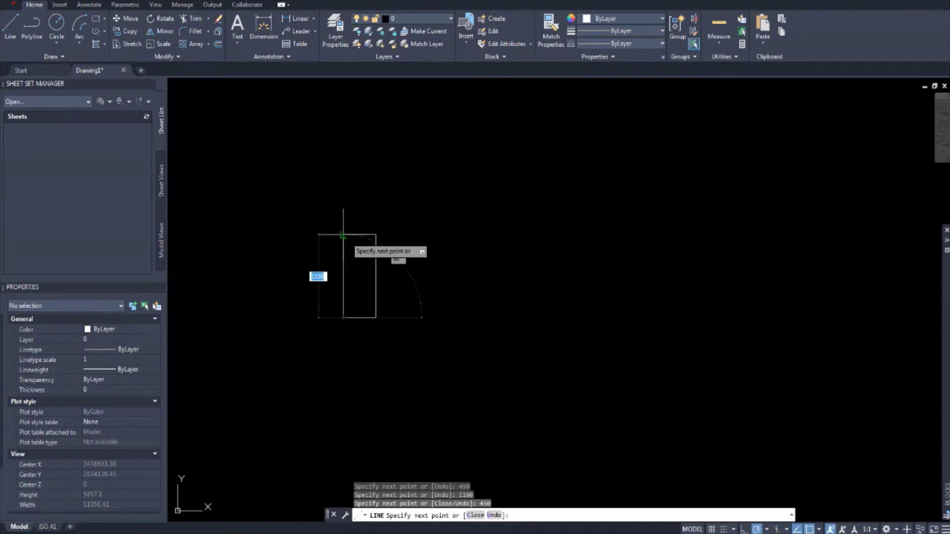
{"action": "key", "text": "Escape"}
{"action": "key", "text": "Escape"}
{"action": "key", "text": "Escape"}
- Dimension the rectangle's width above its top edge and its height beside its left edge
{"action": "scroll", "coordinate": [346, 240], "scroll_direction": "up", "scroll_amount": 6}
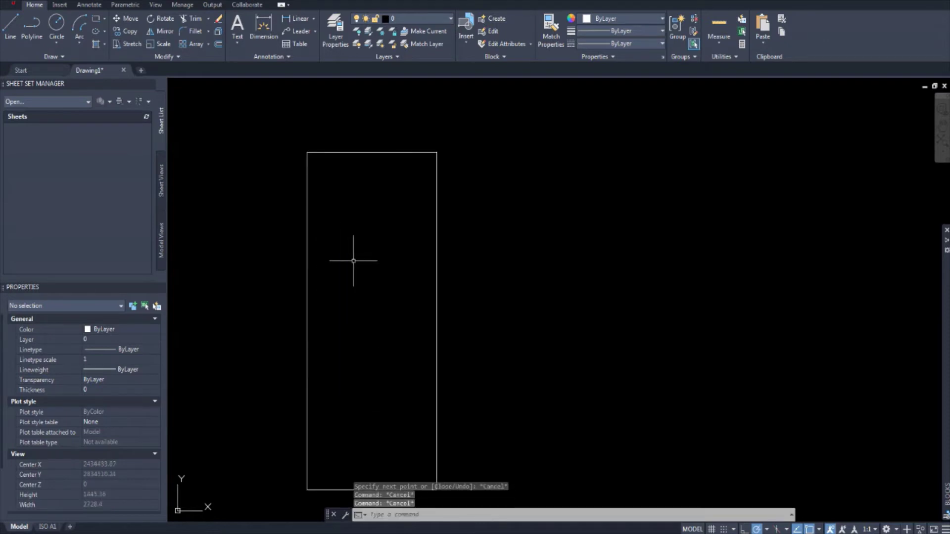
{"action": "middle_click_drag", "start_coordinate": [347, 239], "coordinate": [341, 233]}
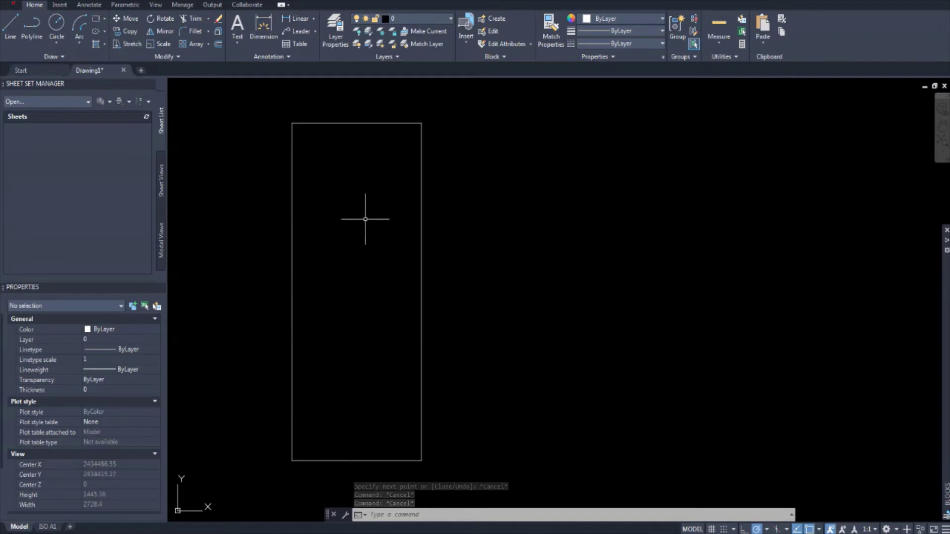
{"action": "middle_click_drag", "start_coordinate": [366, 220], "coordinate": [360, 215]}
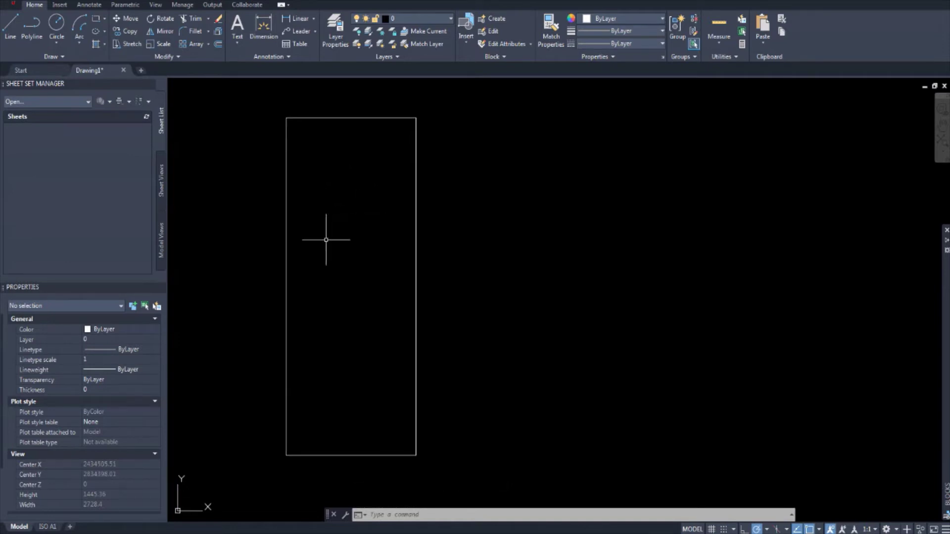
{"action": "middle_click_drag", "start_coordinate": [325, 240], "coordinate": [313, 242]}
{"action": "left_click", "coordinate": [264, 25]}
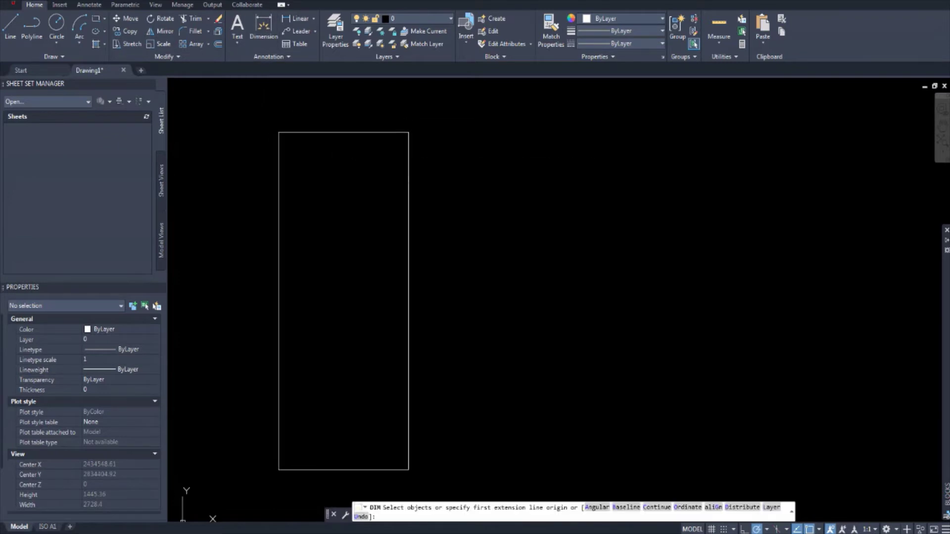
{"action": "key", "text": "Return"}
{"action": "left_click", "coordinate": [366, 132]}
{"action": "left_click", "coordinate": [368, 103]}
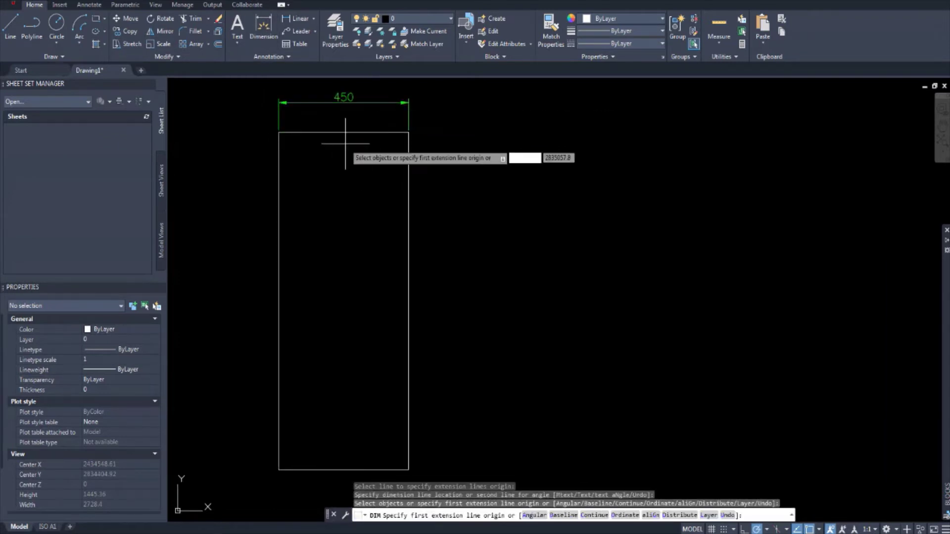
{"action": "key", "text": "Return"}
{"action": "left_click", "coordinate": [278, 205]}
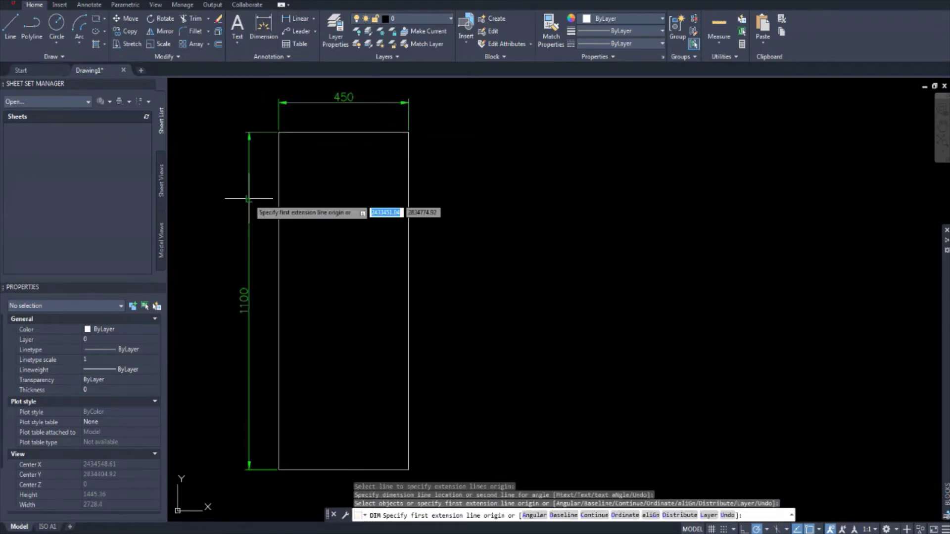
{"action": "left_click", "coordinate": [248, 207]}
{"action": "key", "text": "Escape"}
{"action": "key", "text": "Escape"}
- Calculate 1100 divided by 3 in the calculator, and return to the drawing
{"action": "middle_click_drag", "start_coordinate": [280, 210], "coordinate": [308, 201]}
{"action": "middle_click_drag", "start_coordinate": [355, 223], "coordinate": [361, 195]}
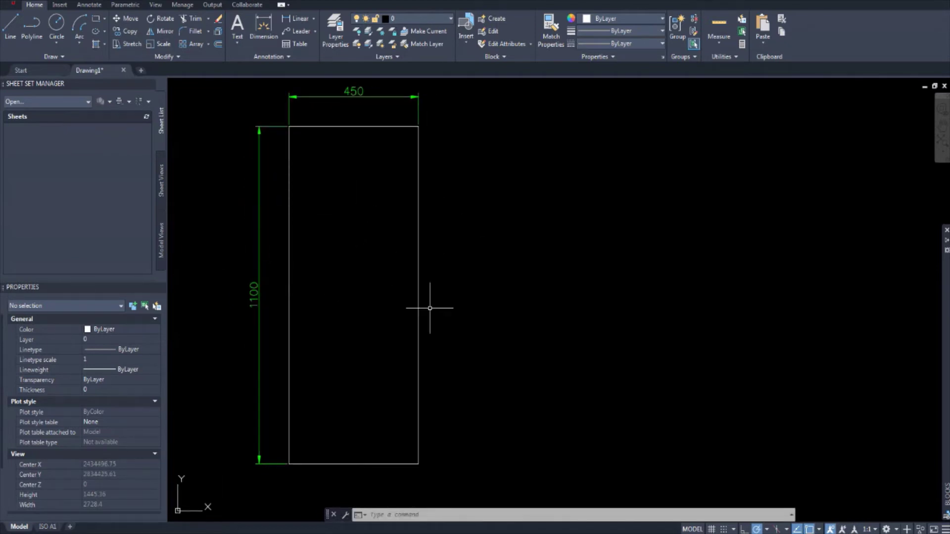
{"action": "middle_click_drag", "start_coordinate": [413, 344], "coordinate": [405, 344]}
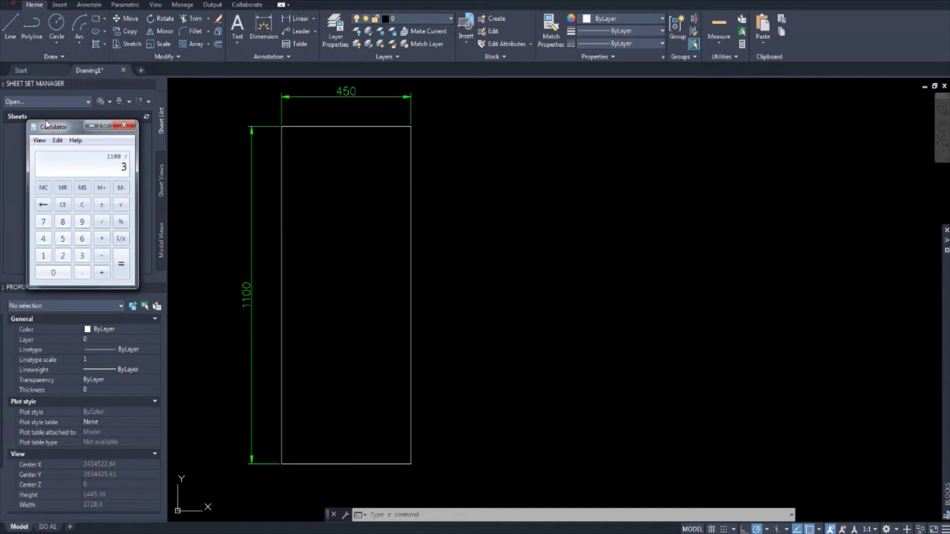
{"action": "key", "text": "Return"}
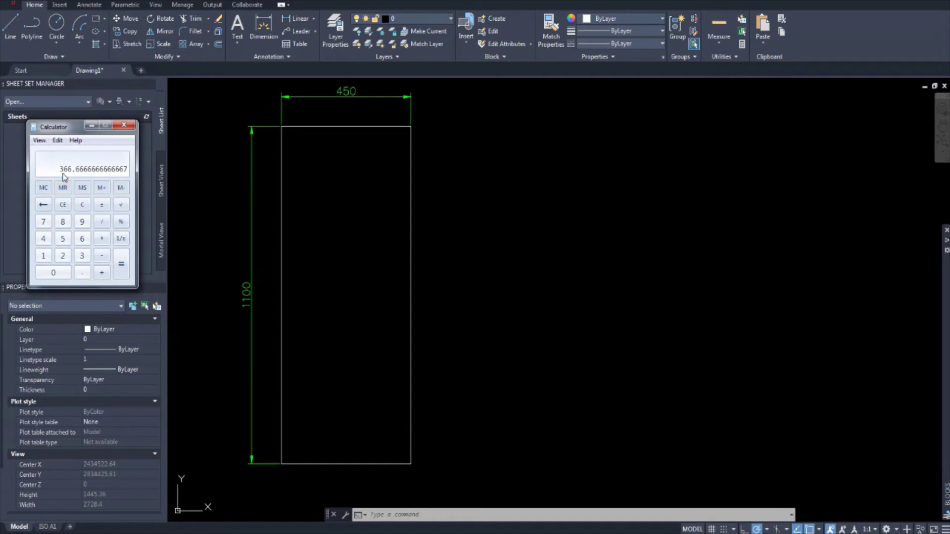
{"action": "left_click", "coordinate": [123, 125]}
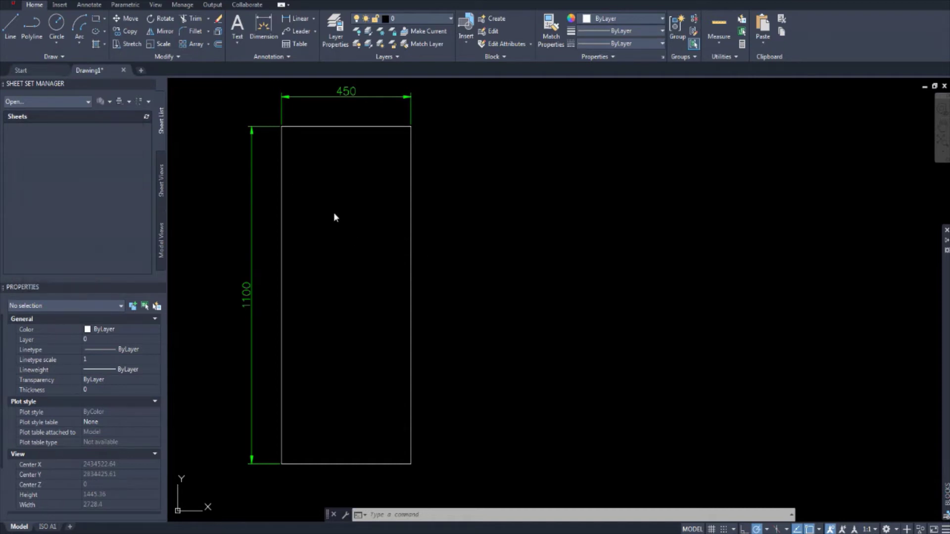
{"action": "key", "text": "Escape"}
{"action": "key", "text": "Escape"}
{"action": "key", "text": "Escape"}
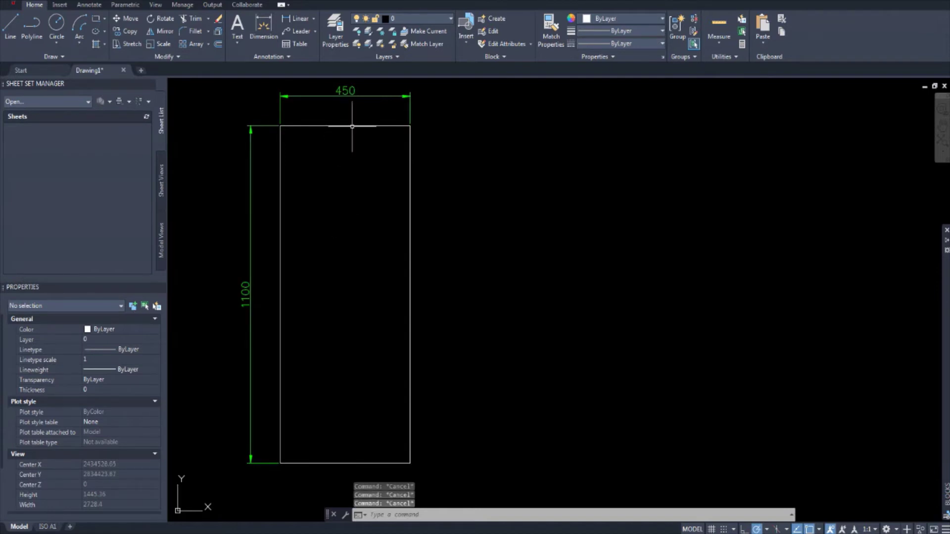
{"action": "right_click", "coordinate": [339, 246]}
{"action": "key", "text": "Escape"}
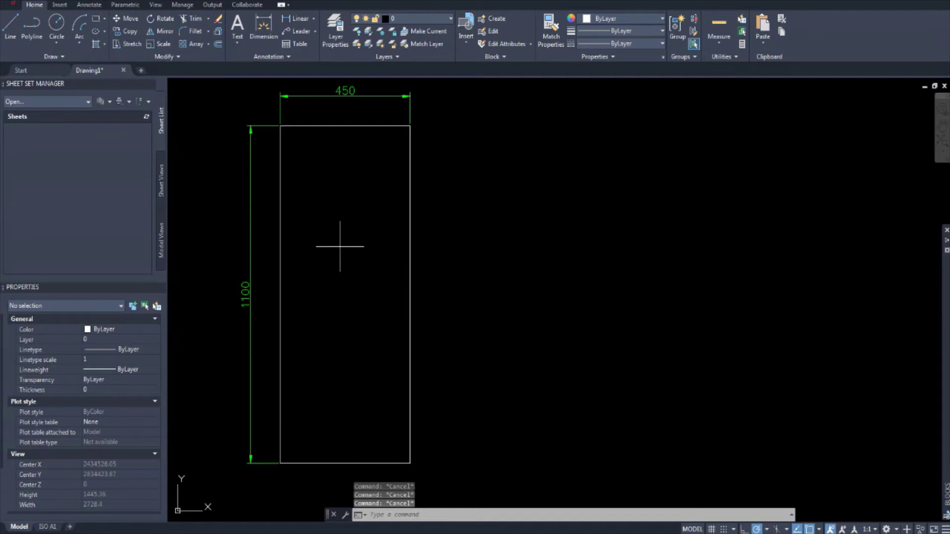
- Offset the rectangle's top edge 367 downward into the rectangle using the Through option
{"action": "type", "text": "o"}
{"action": "key", "text": "Return"}
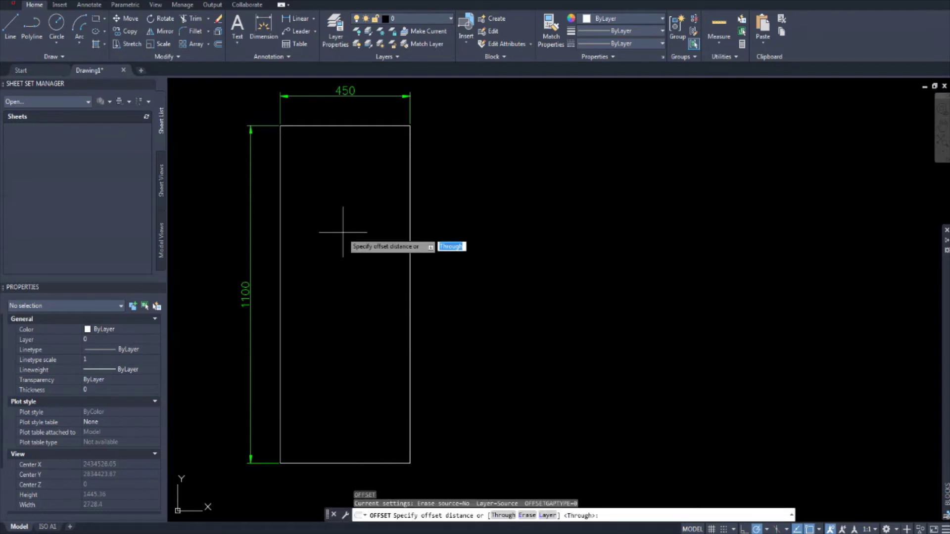
{"action": "key", "text": "Return"}
{"action": "middle_click_drag", "start_coordinate": [312, 236], "coordinate": [317, 239]}
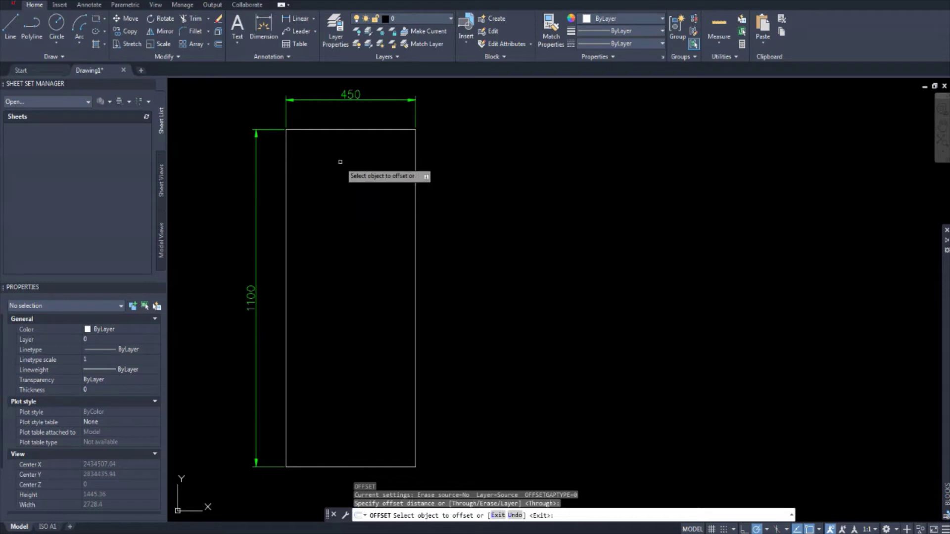
{"action": "left_click", "coordinate": [356, 129]}
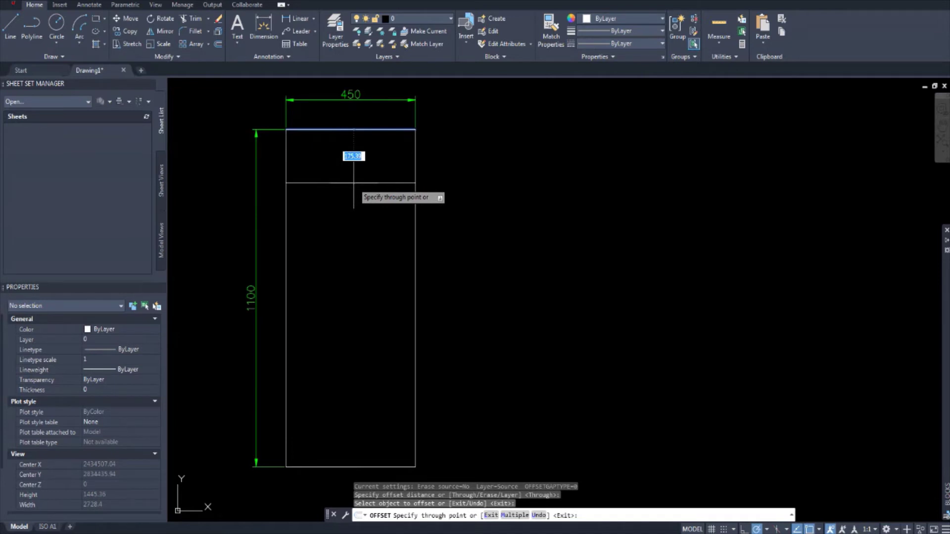
{"action": "type", "text": "367"}
{"action": "key", "text": "Return"}
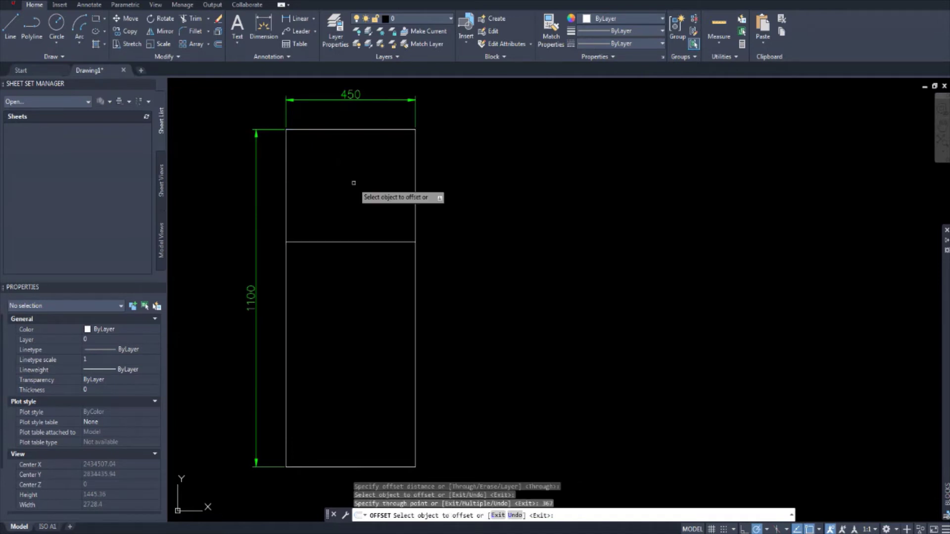
- Offset the rectangle's bottom edge 367 upward into the rectangle and end the Offset command
{"action": "left_click", "coordinate": [326, 466]}
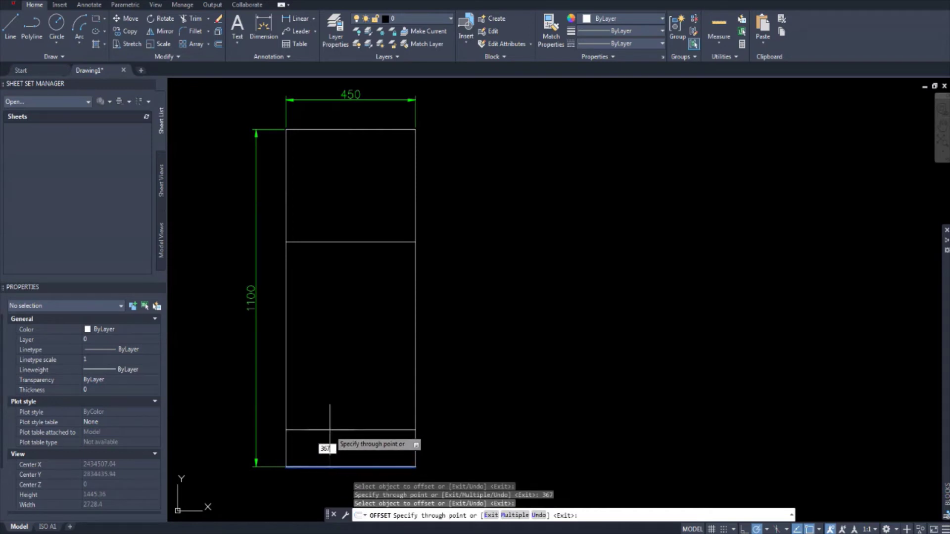
{"action": "type", "text": "367"}
{"action": "key", "text": "Return"}
{"action": "key", "text": "Escape"}
{"action": "key", "text": "Escape"}
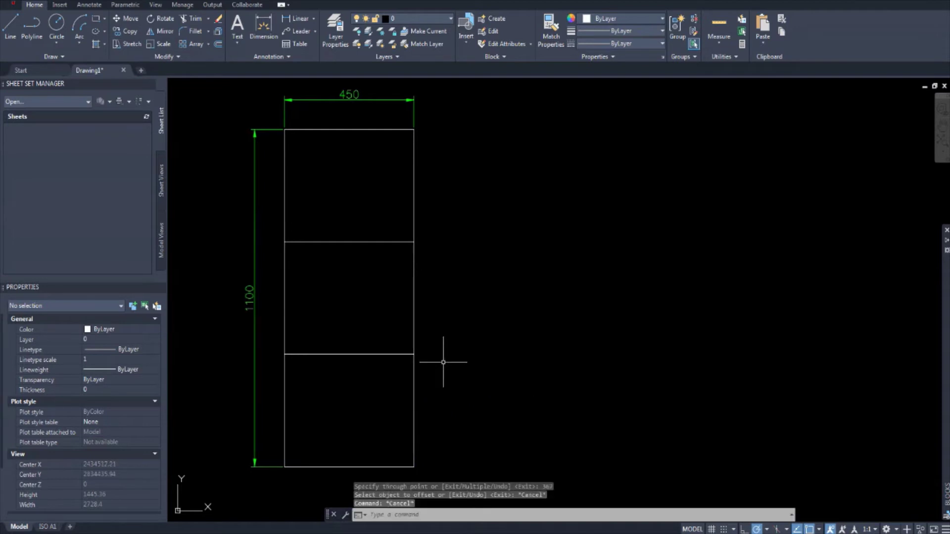
{"action": "scroll", "coordinate": [444, 362], "scroll_direction": "up", "scroll_amount": 1}
{"action": "scroll", "coordinate": [441, 335], "scroll_direction": "down", "scroll_amount": 1}
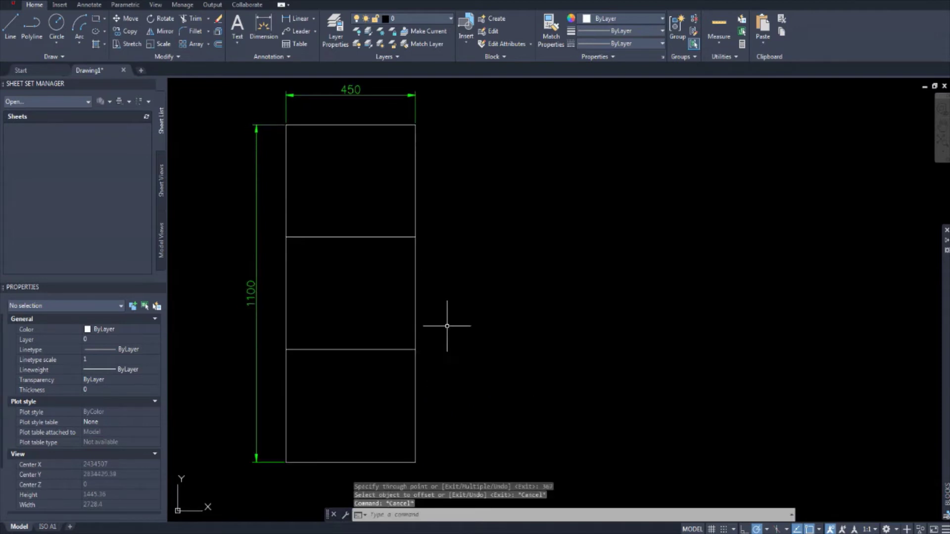
{"action": "scroll", "coordinate": [447, 302], "scroll_direction": "up", "scroll_amount": 1}
{"action": "scroll", "coordinate": [441, 305], "scroll_direction": "down", "scroll_amount": 1}
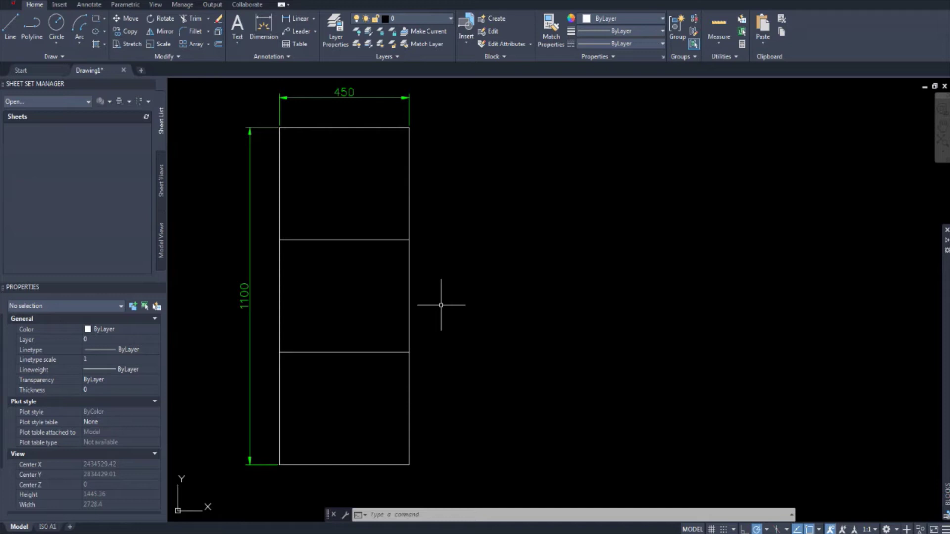
{"action": "middle_click_drag", "start_coordinate": [441, 305], "coordinate": [449, 309]}
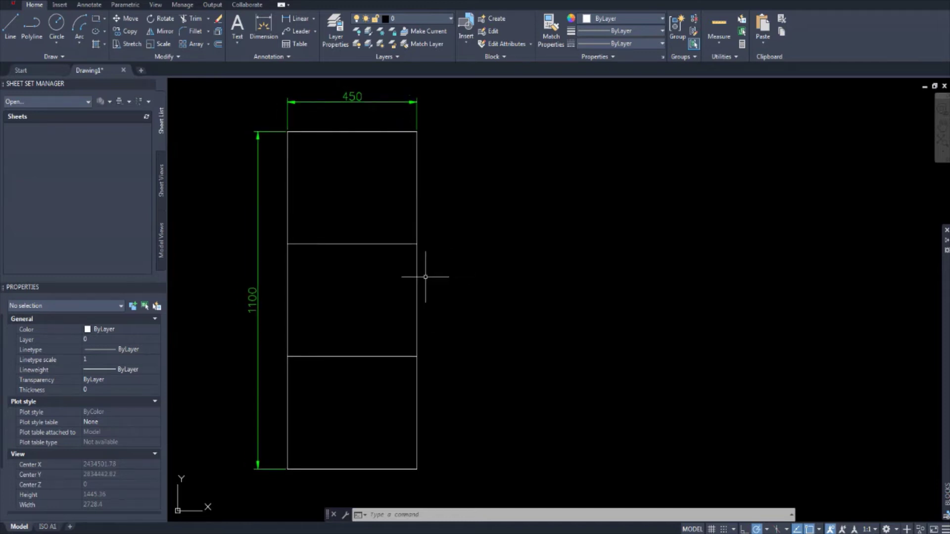
{"action": "middle_click_drag", "start_coordinate": [425, 278], "coordinate": [441, 287]}
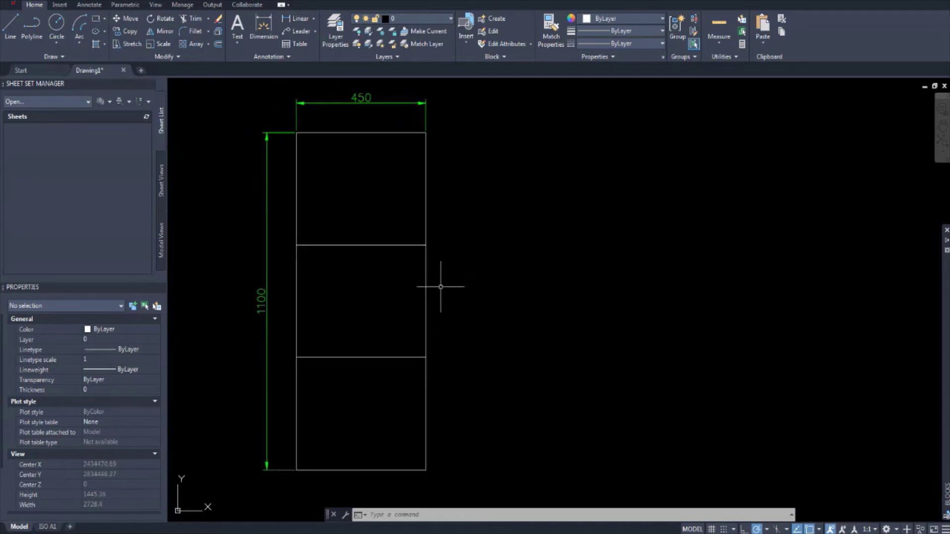
{"action": "key", "text": "Escape"}
{"action": "key", "text": "Escape"}
{"action": "key", "text": "Escape"}
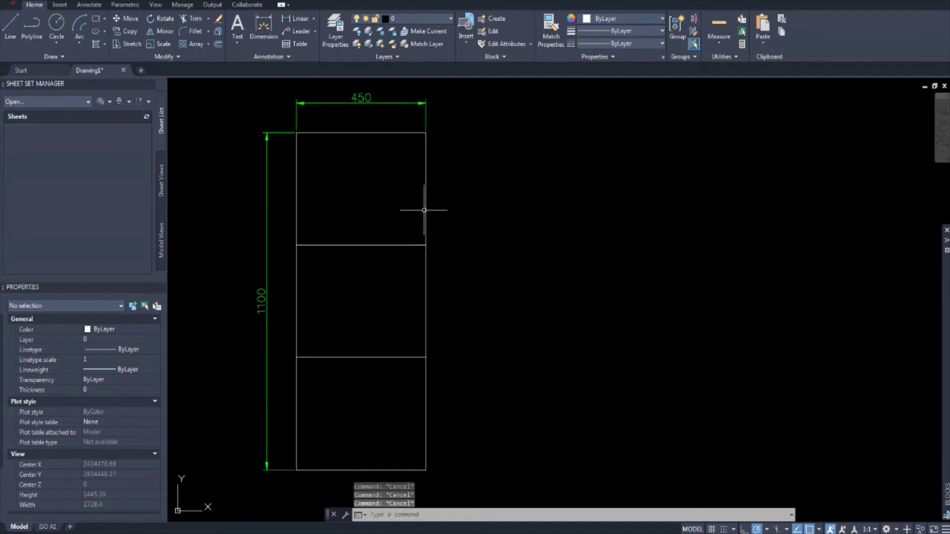
{"action": "middle_click_drag", "start_coordinate": [399, 155], "coordinate": [394, 157]}
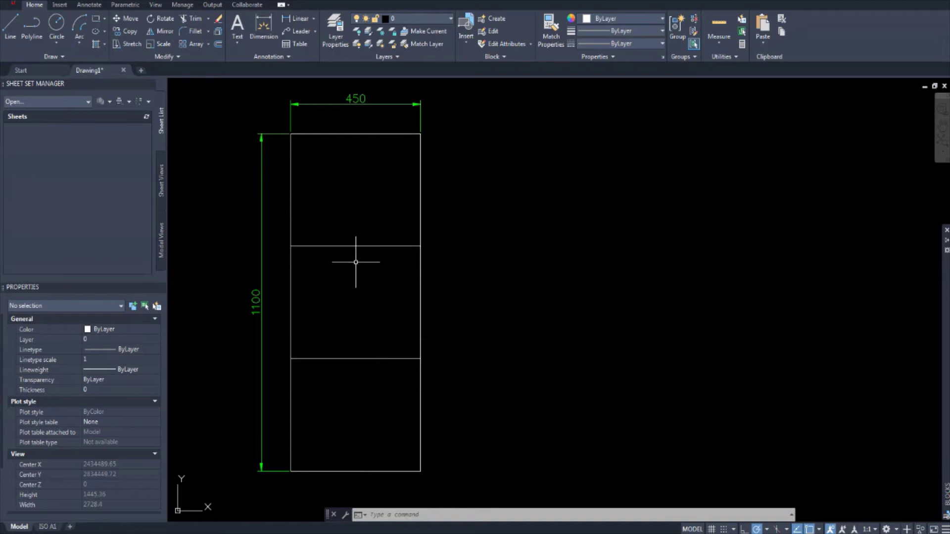
- Draw a vertical line from the rectangle's top edge to its bottom edge, about three quarters of the way across from the left edge
{"action": "middle_click_drag", "start_coordinate": [400, 262], "coordinate": [393, 257]}
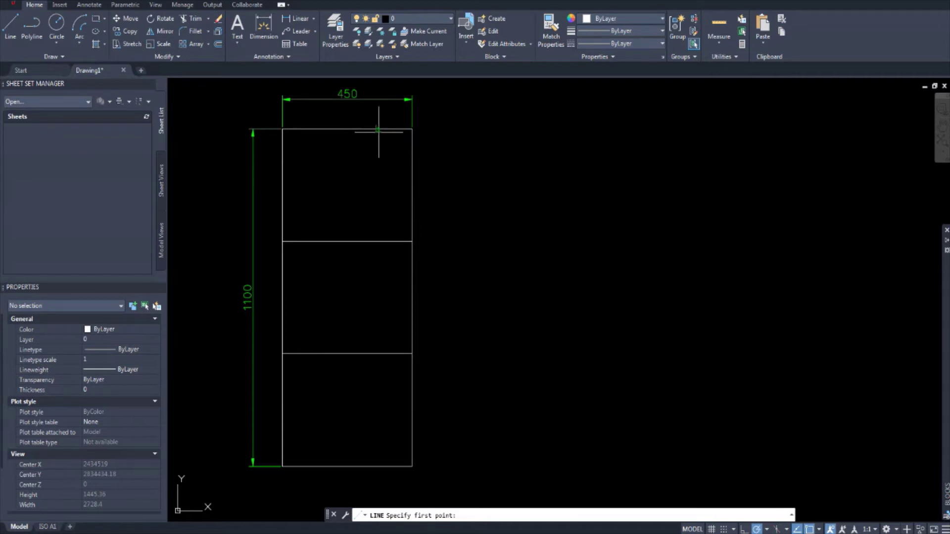
{"action": "left_click", "coordinate": [379, 130]}
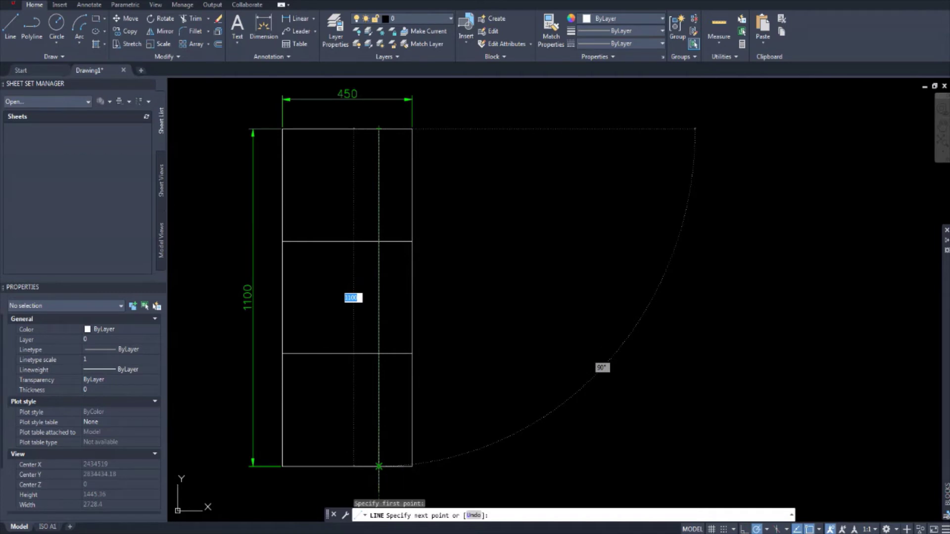
{"action": "left_click", "coordinate": [378, 466]}
{"action": "key", "text": "Escape"}
{"action": "key", "text": "Escape"}
{"action": "key", "text": "Escape"}
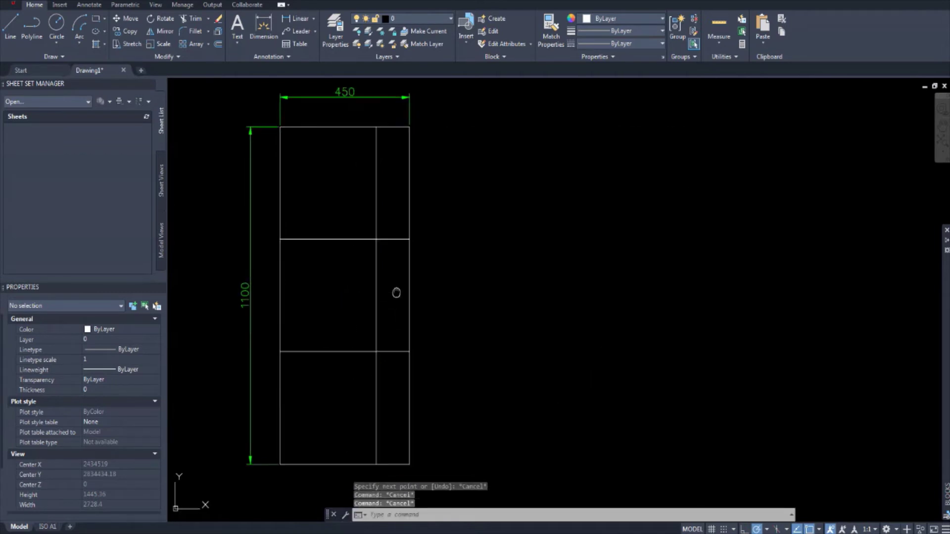
{"action": "middle_click_drag", "start_coordinate": [399, 296], "coordinate": [397, 293]}
{"action": "middle_click_drag", "start_coordinate": [461, 250], "coordinate": [467, 265]}
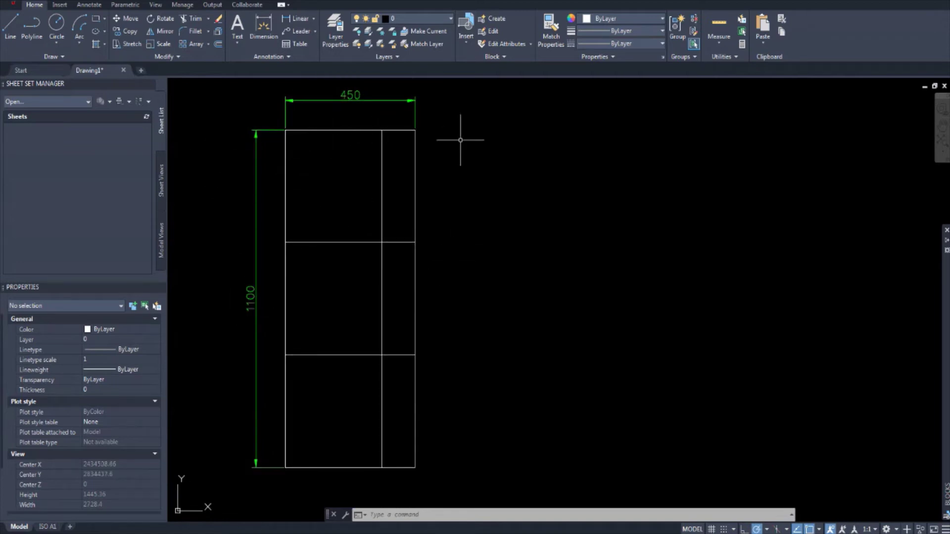
{"action": "middle_click_drag", "start_coordinate": [450, 162], "coordinate": [446, 161]}
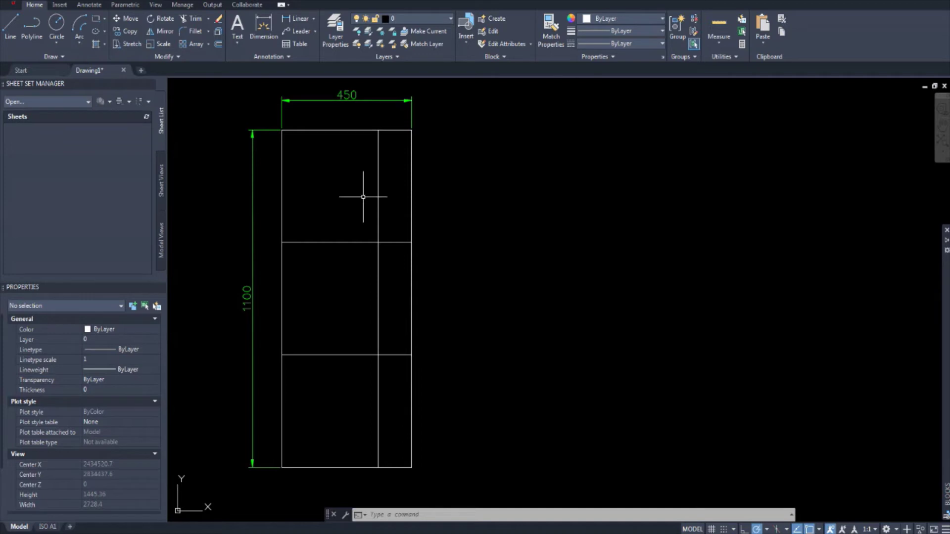
{"action": "middle_click_drag", "start_coordinate": [364, 197], "coordinate": [382, 199]}
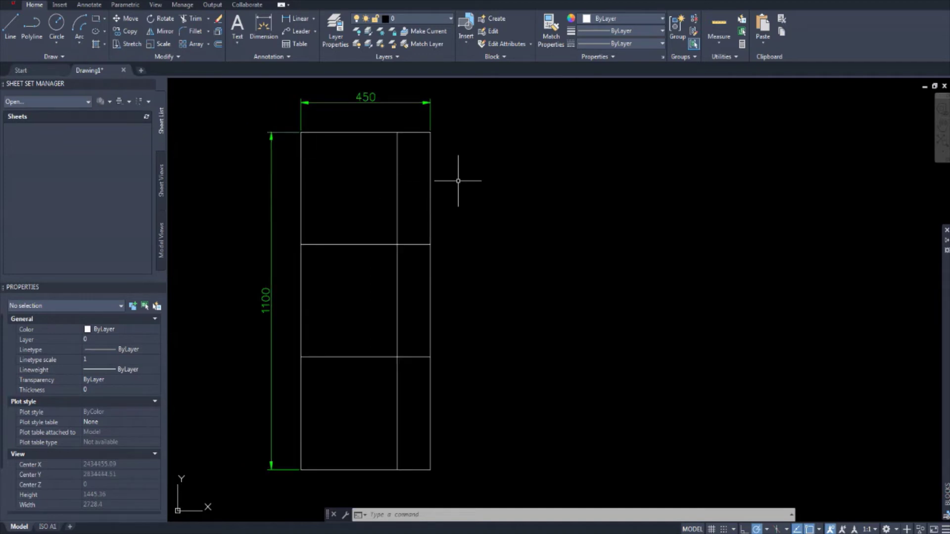
{"action": "middle_click_drag", "start_coordinate": [402, 379], "coordinate": [397, 375]}
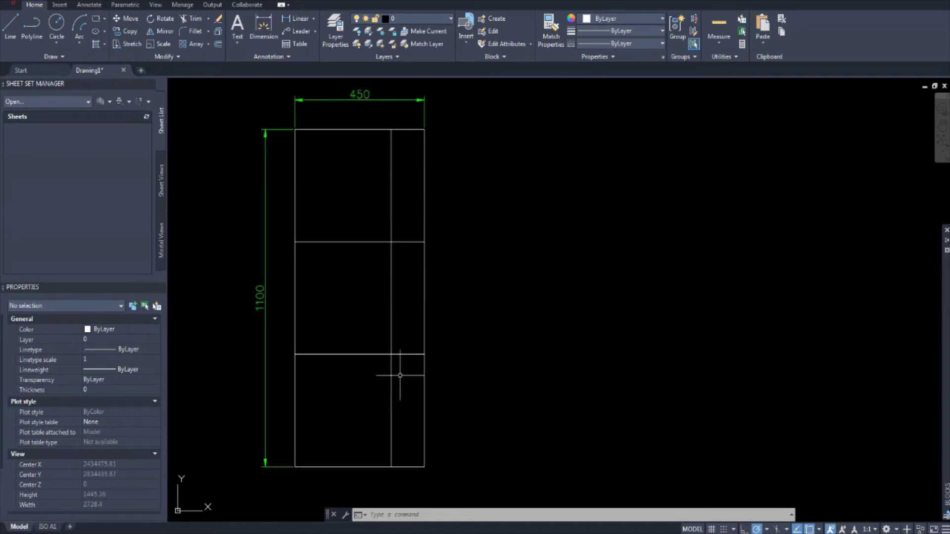
- Change the color of the two horizontal dividing lines and the inner vertical line to Magenta
{"action": "left_click", "coordinate": [406, 367]}
{"action": "left_click", "coordinate": [329, 190]}
{"action": "middle_click_drag", "start_coordinate": [329, 190], "coordinate": [334, 191]}
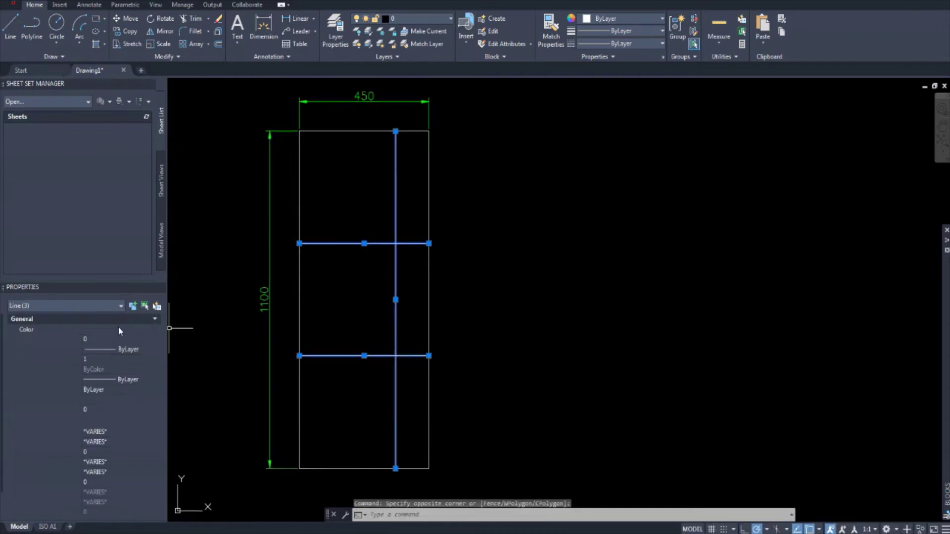
{"action": "left_click", "coordinate": [151, 331]}
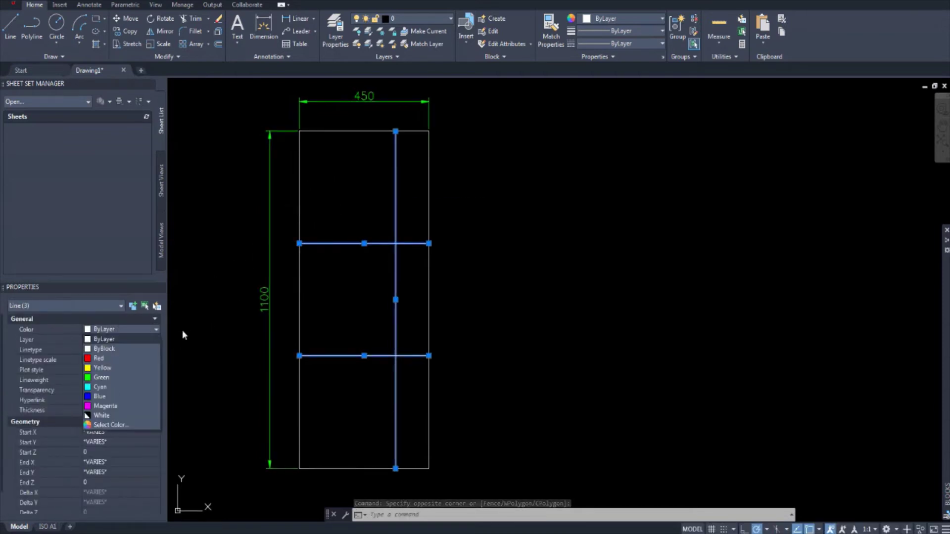
{"action": "left_click", "coordinate": [105, 406]}
{"action": "key", "text": "Escape"}
{"action": "key", "text": "Escape"}
{"action": "key", "text": "Escape"}
{"action": "middle_click_drag", "start_coordinate": [391, 307], "coordinate": [383, 280]}
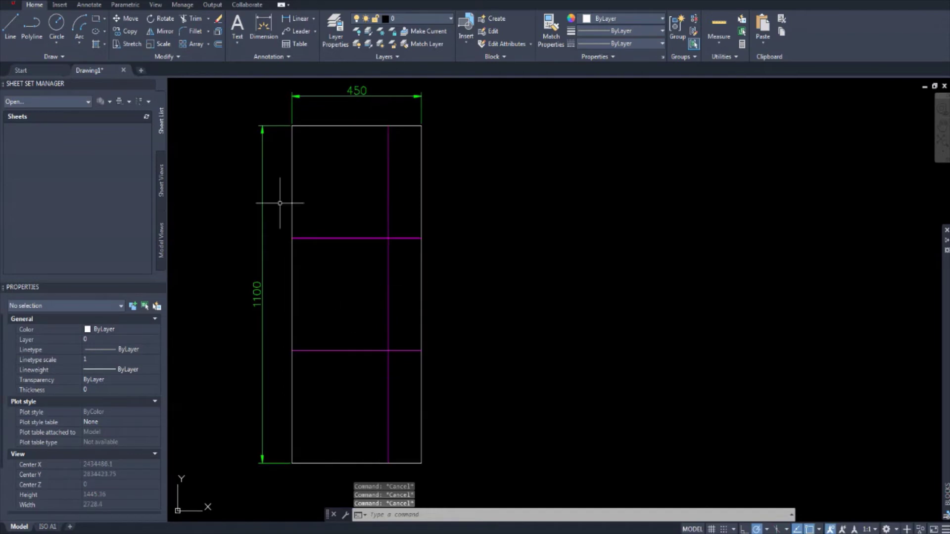
- Choose the Start, End, Angle method for drawing arcs
{"action": "left_click", "coordinate": [79, 28]}
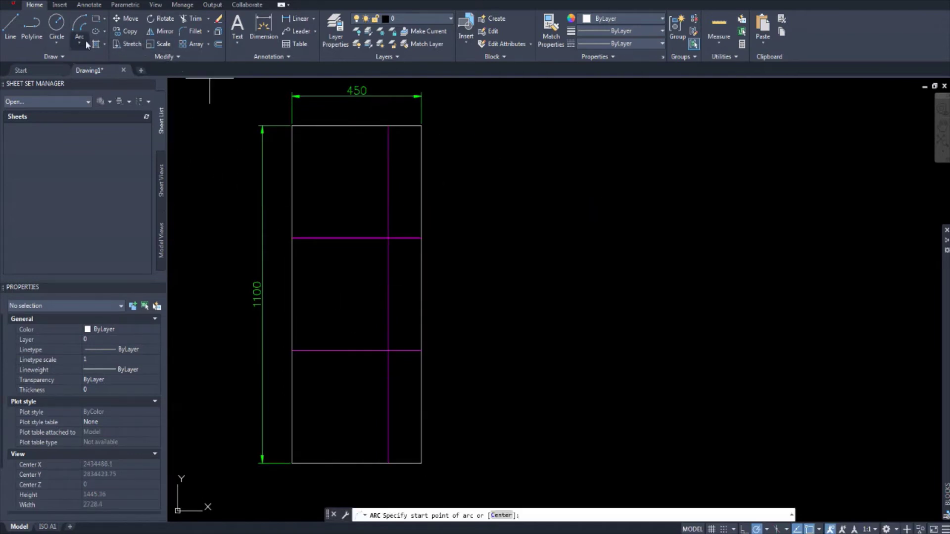
{"action": "left_click", "coordinate": [80, 44]}
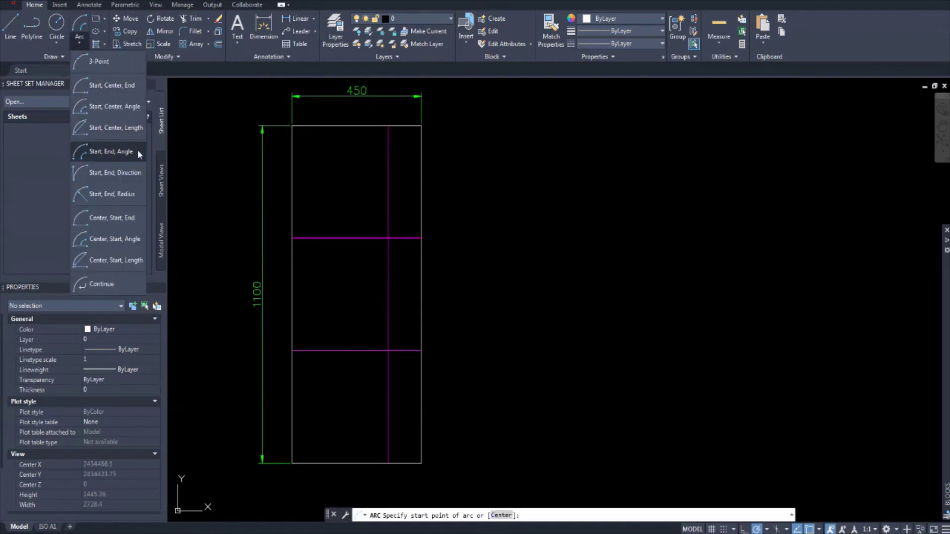
{"action": "left_click", "coordinate": [113, 160]}
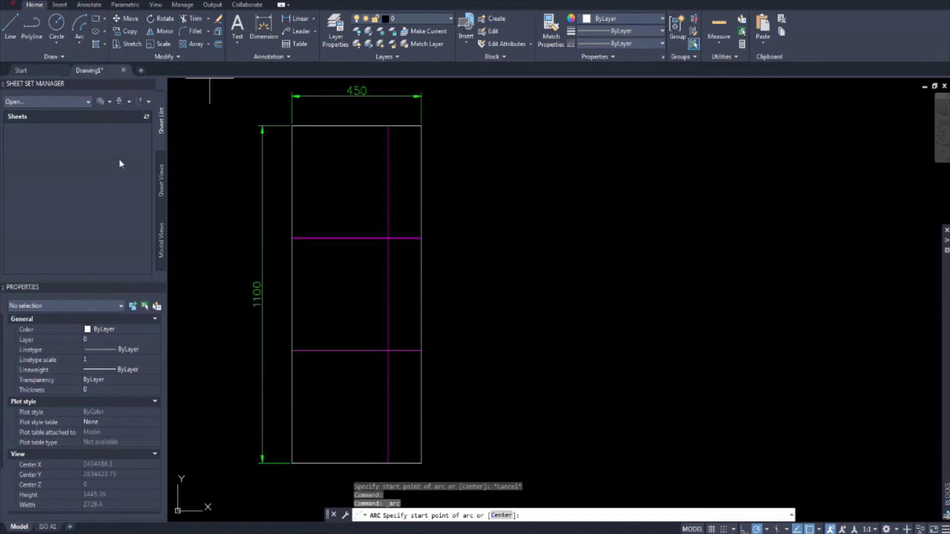
{"action": "left_click", "coordinate": [77, 39]}
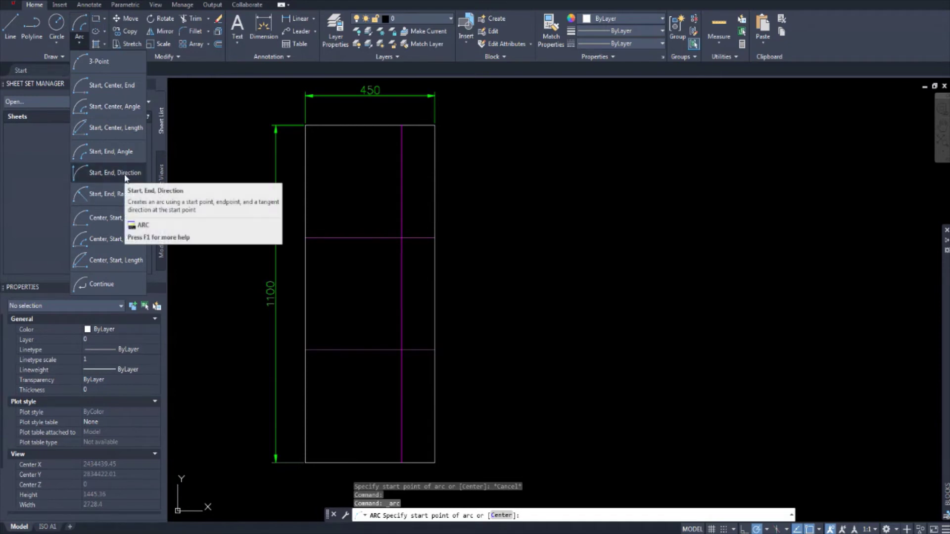
{"action": "left_click", "coordinate": [406, 144]}
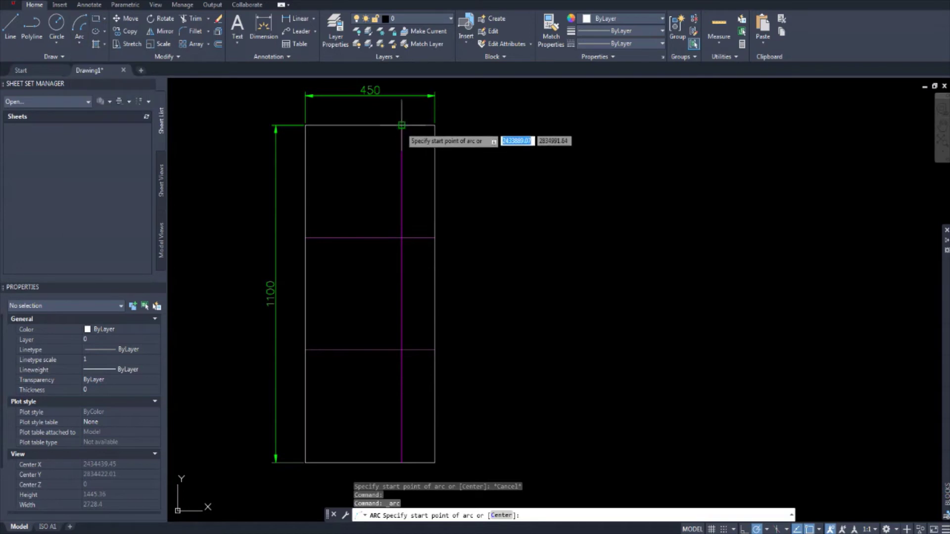
{"action": "left_click", "coordinate": [401, 125]}
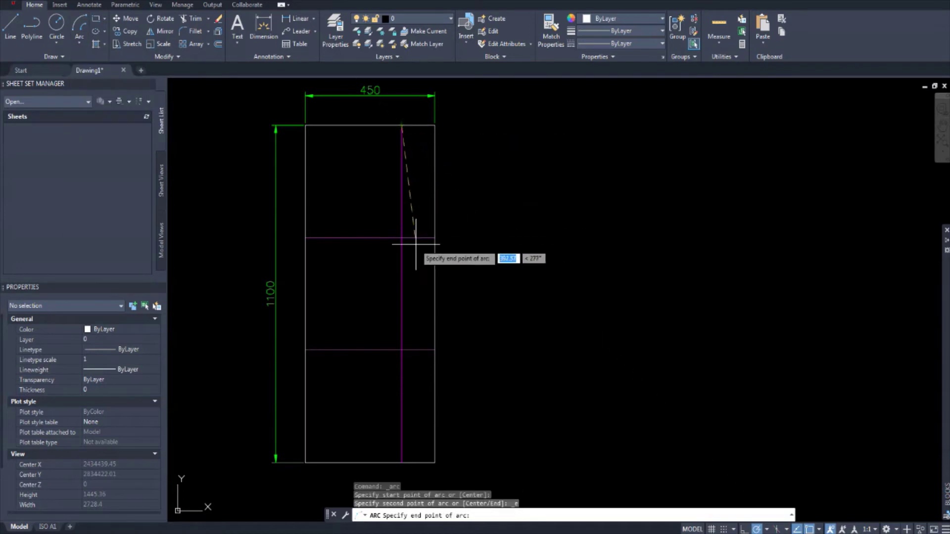
{"action": "left_click", "coordinate": [401, 238]}
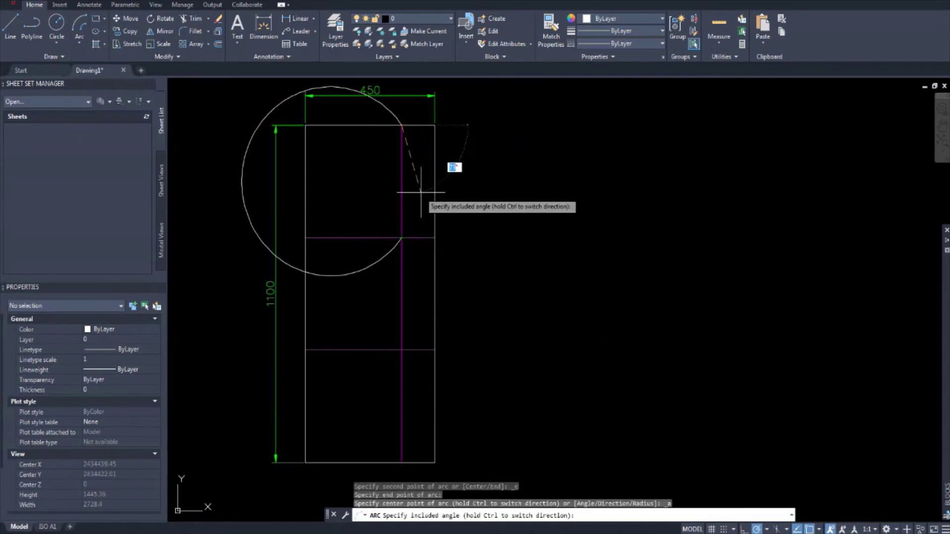
{"action": "scroll", "coordinate": [369, 129], "scroll_direction": "down", "scroll_amount": 6}
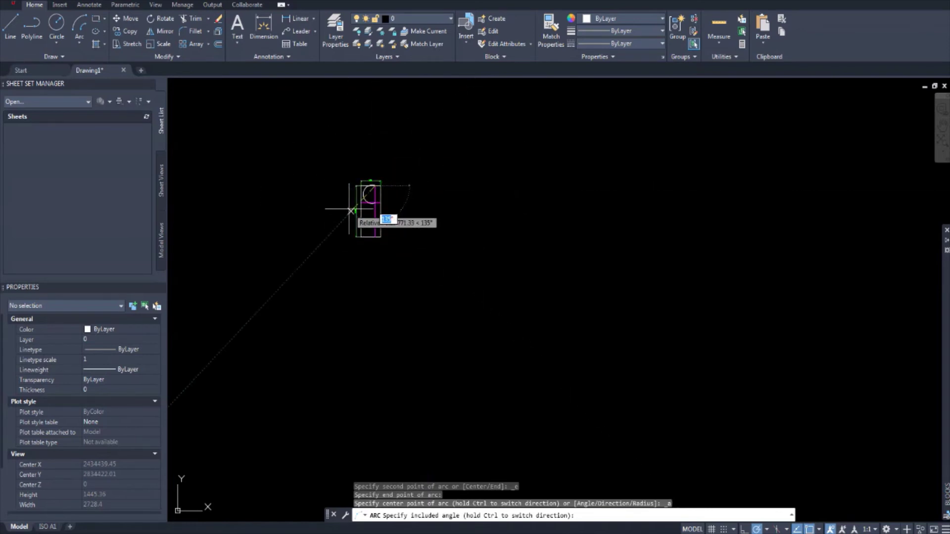
{"action": "scroll", "coordinate": [351, 211], "scroll_direction": "up", "scroll_amount": 7}
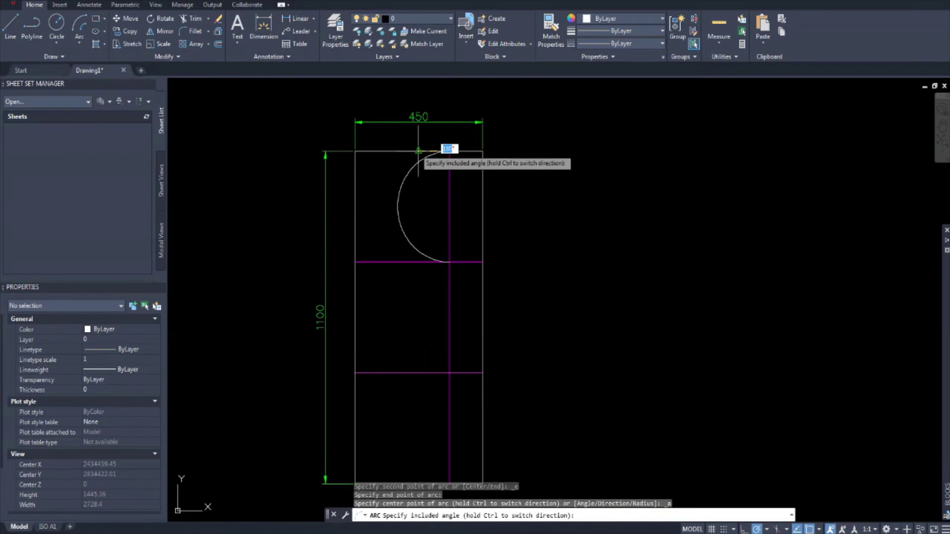
{"action": "key", "text": "Escape"}
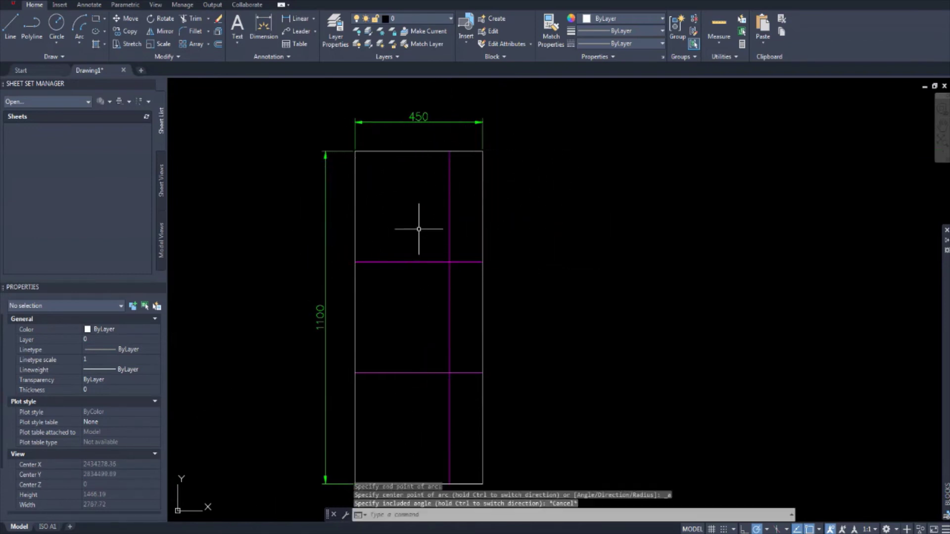
{"action": "key", "text": "Escape"}
{"action": "key", "text": "Escape"}
{"action": "middle_click_drag", "start_coordinate": [439, 191], "coordinate": [419, 195]}
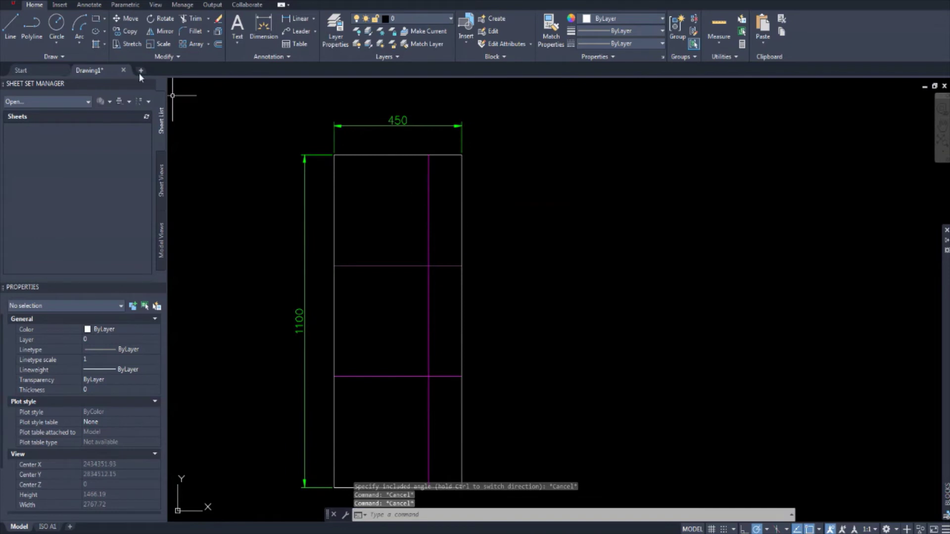
- Draw an arc from the upper magenta crossing to the inner vertical line's top end, bulging toward the right edge with an included angle of about 120°
{"action": "left_click", "coordinate": [85, 19]}
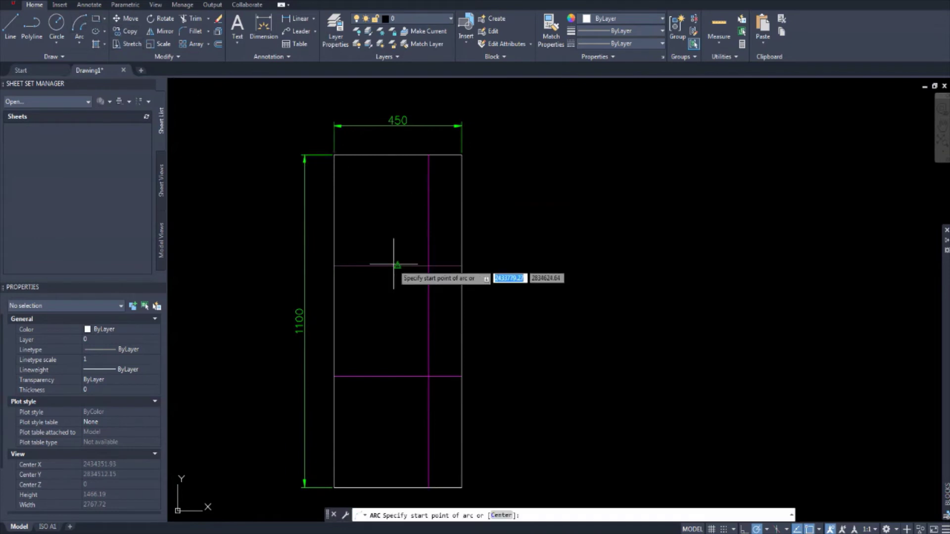
{"action": "left_click", "coordinate": [434, 256]}
{"action": "type", "text": "e"}
{"action": "key", "text": "Return"}
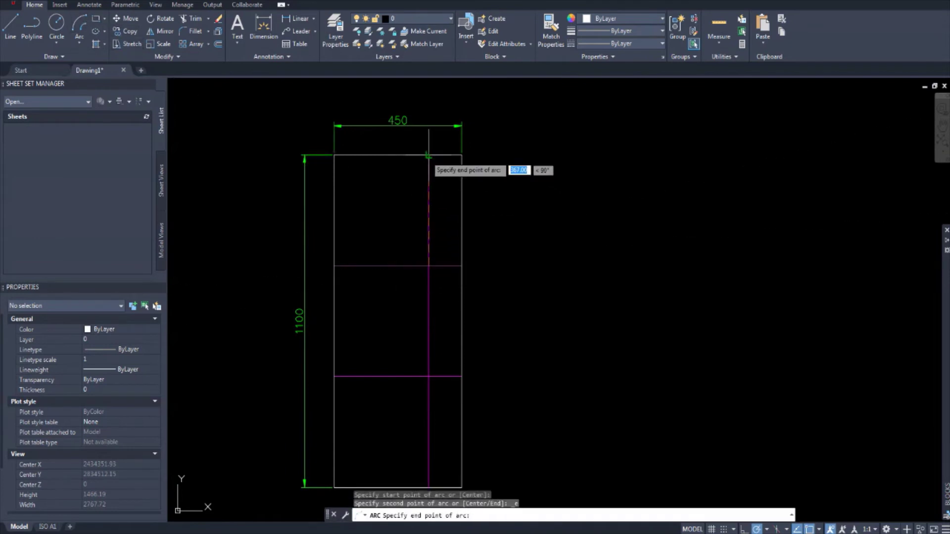
{"action": "left_click", "coordinate": [428, 155]}
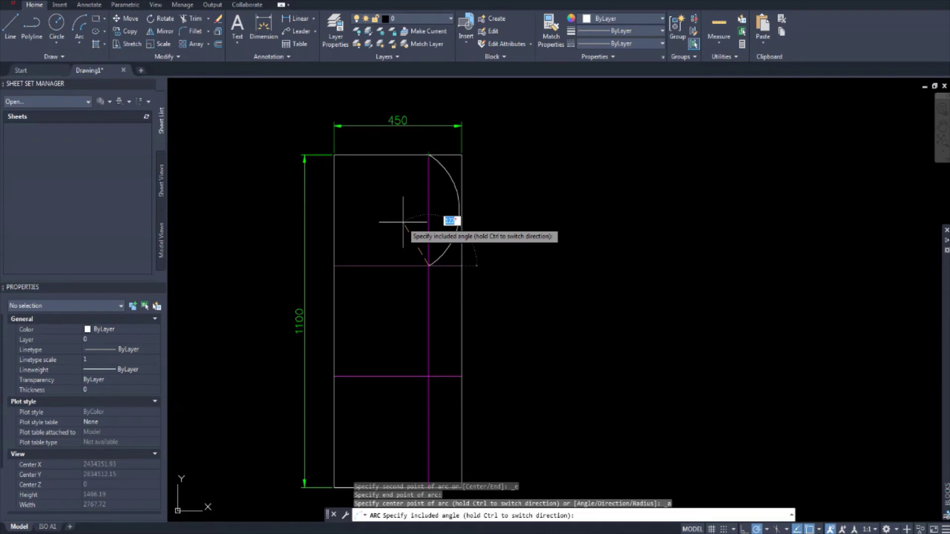
{"action": "key", "text": "Escape"}
{"action": "key", "text": "Escape"}
{"action": "middle_click_drag", "start_coordinate": [454, 282], "coordinate": [446, 287]}
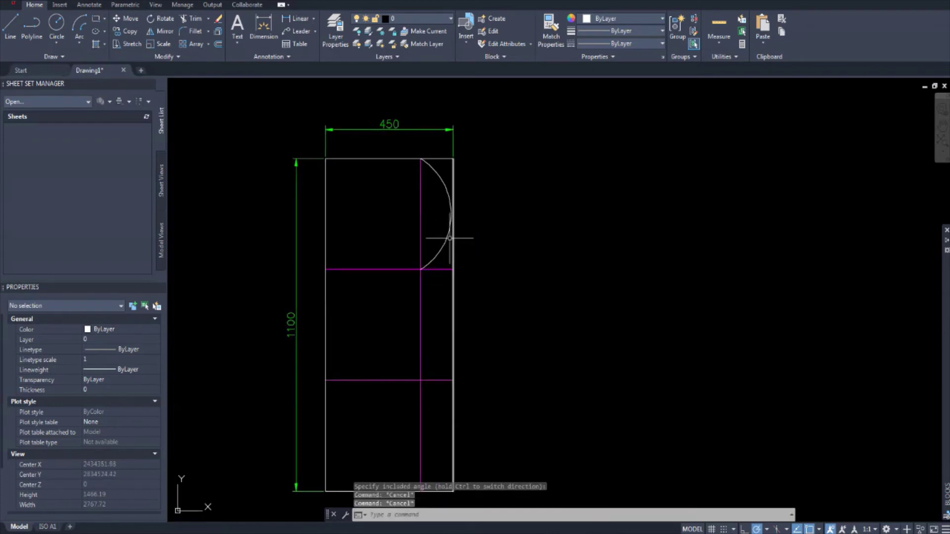
- Draw an arc between the upper and lower magenta crossings on the inner vertical line, bulging toward the rectangle's left edge
{"action": "scroll", "coordinate": [420, 206], "scroll_direction": "up", "scroll_amount": 2}
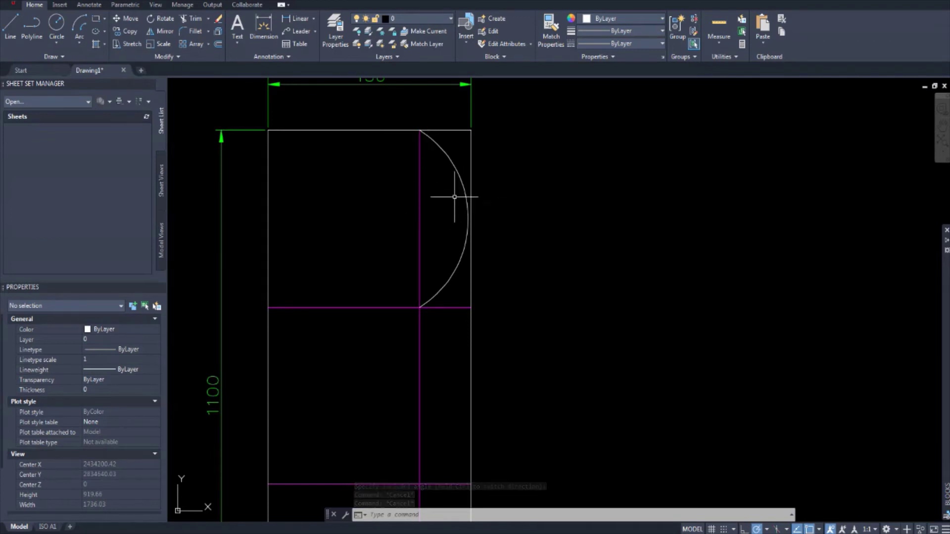
{"action": "scroll", "coordinate": [441, 208], "scroll_direction": "up", "scroll_amount": 6}
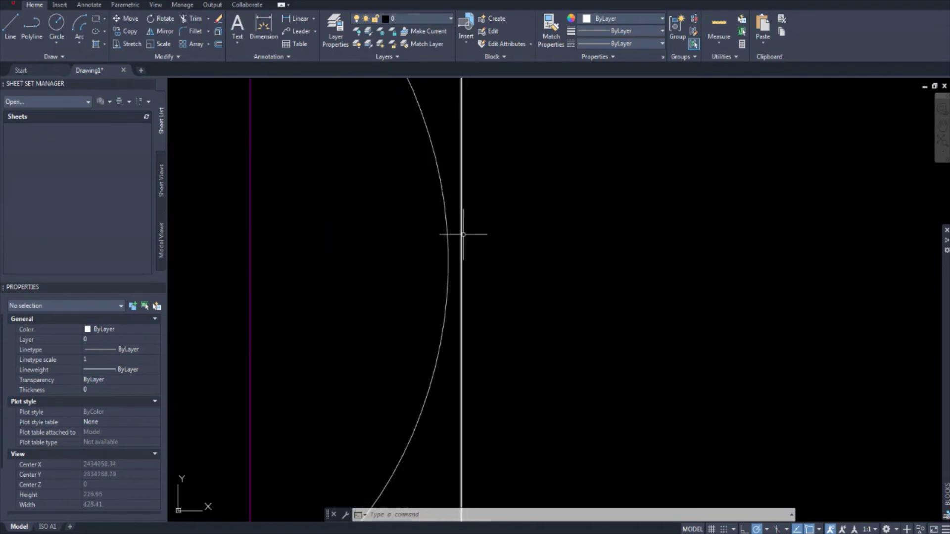
{"action": "scroll", "coordinate": [461, 234], "scroll_direction": "down", "scroll_amount": 10}
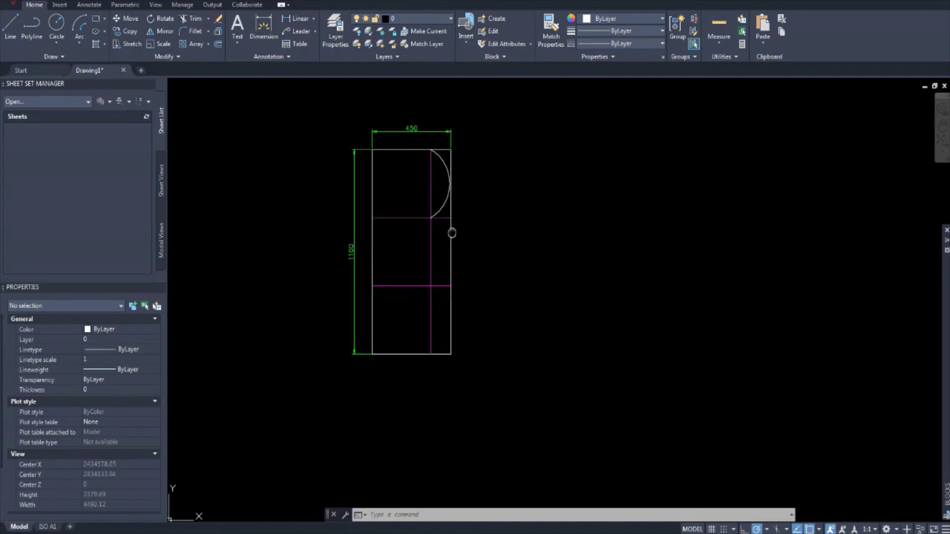
{"action": "scroll", "coordinate": [452, 233], "scroll_direction": "up", "scroll_amount": 4}
{"action": "key", "text": "Escape"}
{"action": "key", "text": "Escape"}
{"action": "key", "text": "Escape"}
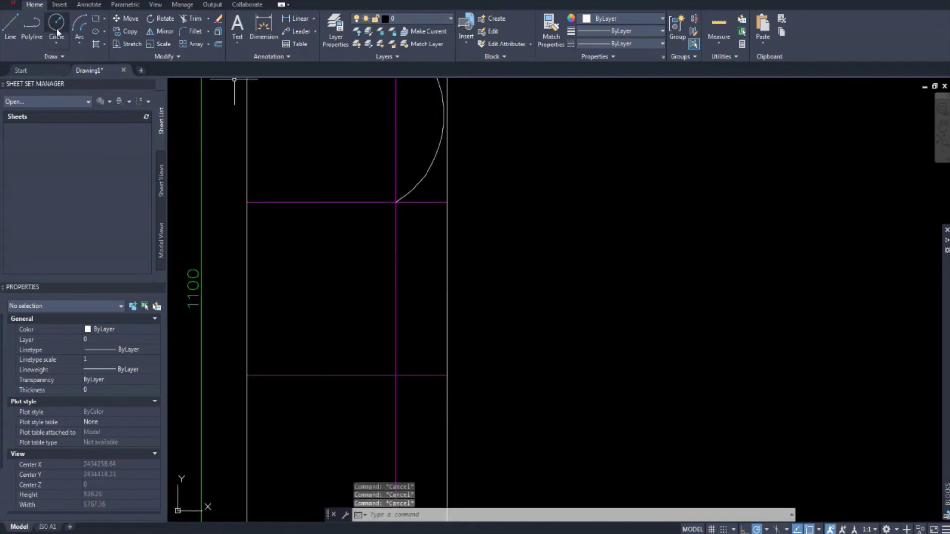
{"action": "left_click", "coordinate": [79, 25]}
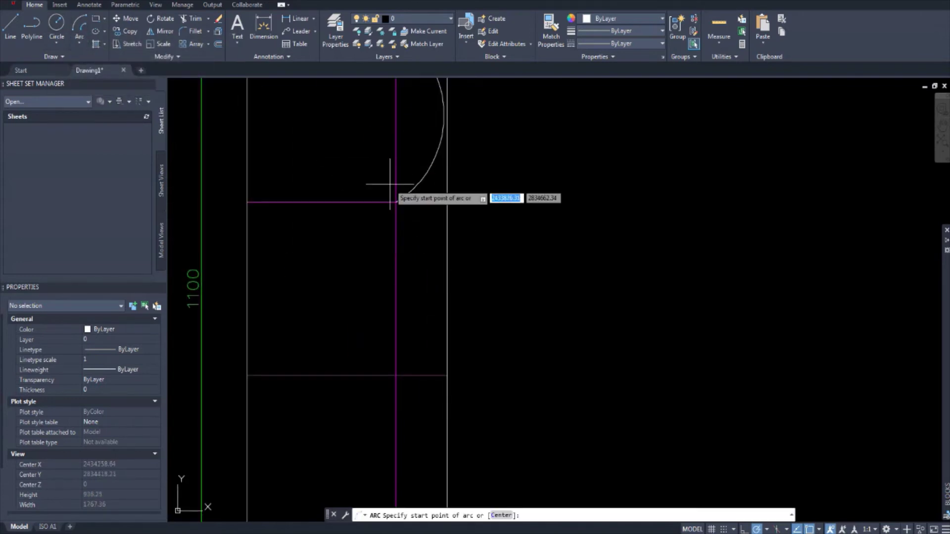
{"action": "left_click", "coordinate": [399, 204]}
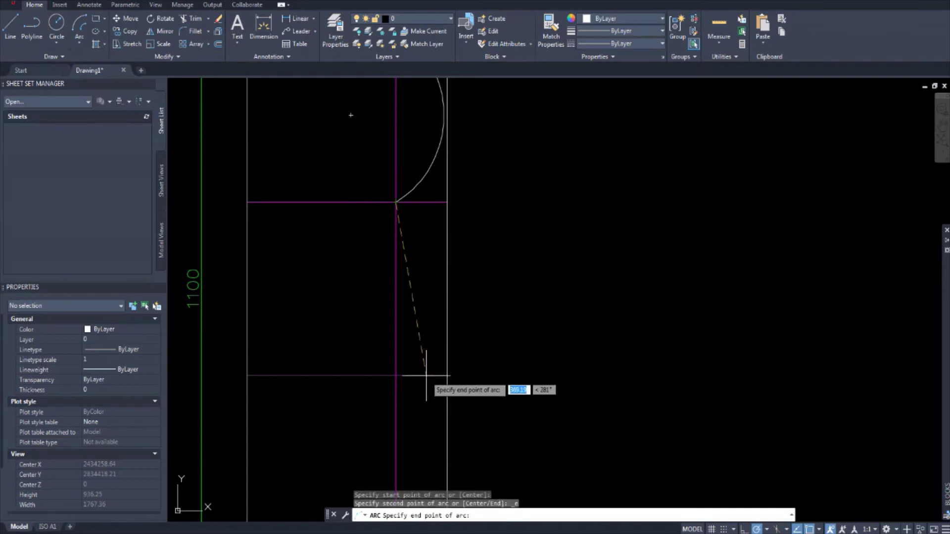
{"action": "left_click", "coordinate": [396, 376]}
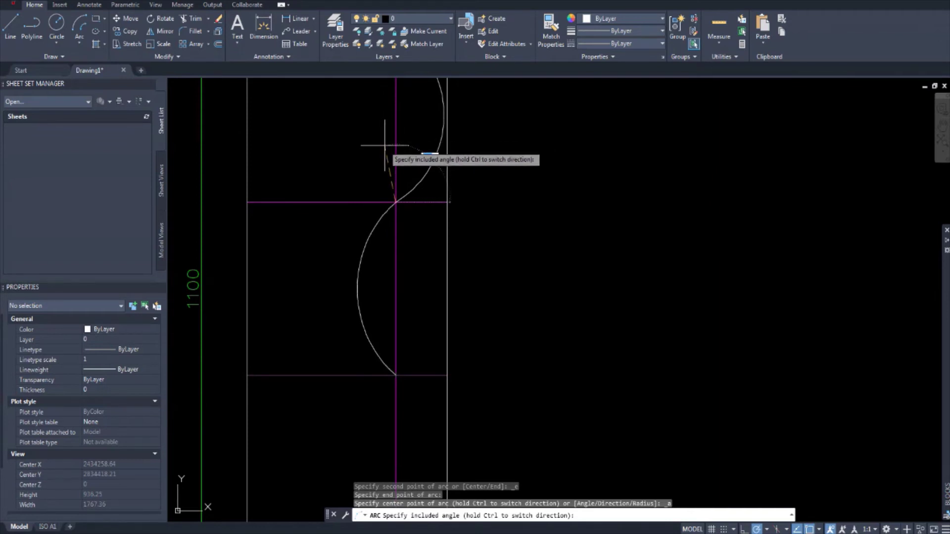
{"action": "key", "text": "Escape"}
{"action": "key", "text": "Escape"}
{"action": "key", "text": "Escape"}
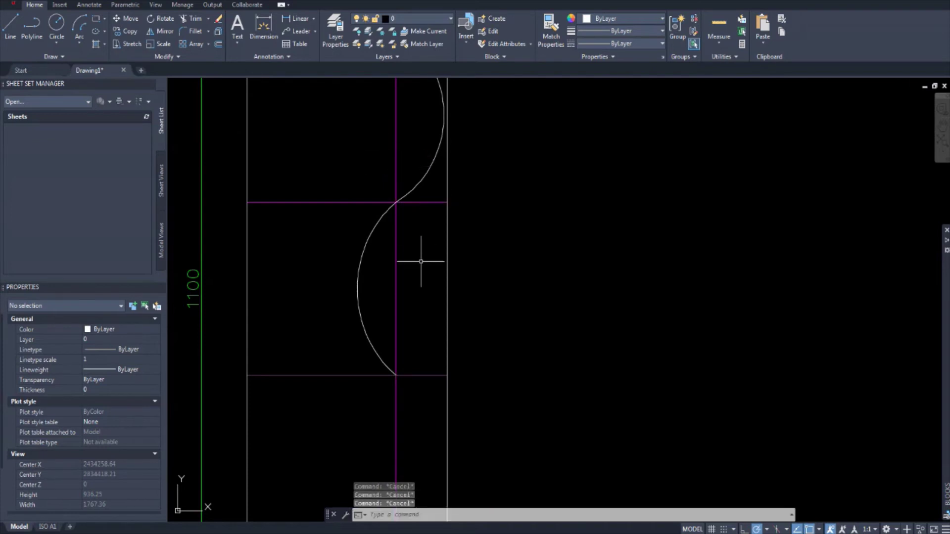
- Examine closely the junction where the two arcs meet at the upper magenta crossing
{"action": "scroll", "coordinate": [424, 259], "scroll_direction": "down", "scroll_amount": 2}
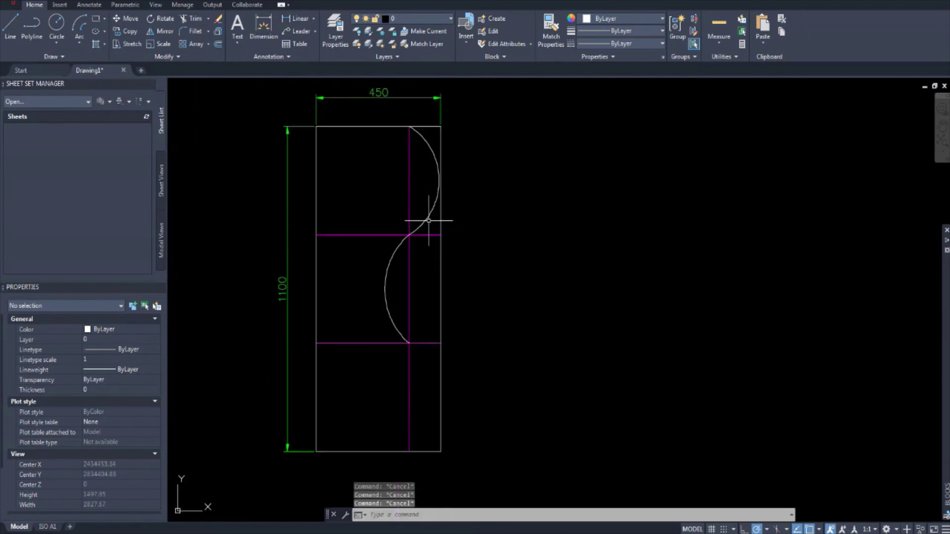
{"action": "scroll", "coordinate": [394, 255], "scroll_direction": "up", "scroll_amount": 10}
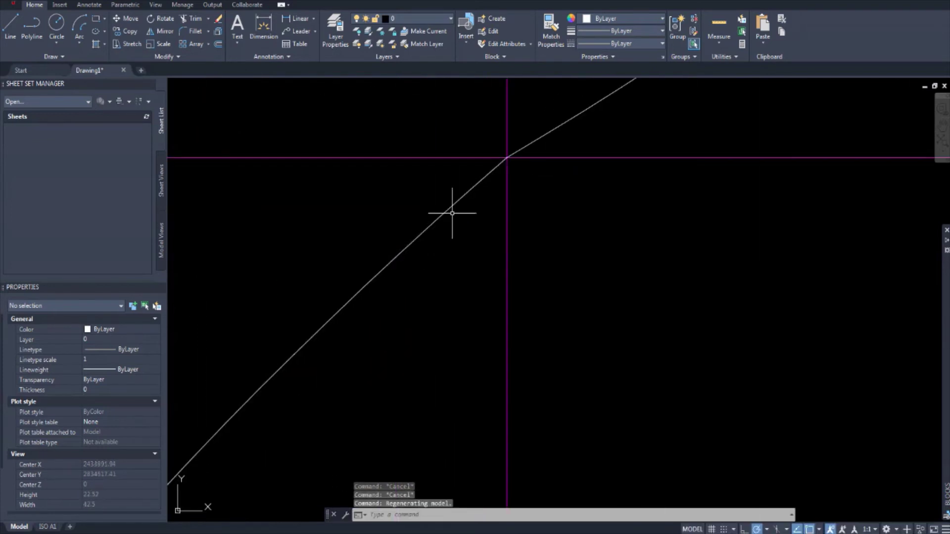
{"action": "middle_click_drag", "start_coordinate": [452, 212], "coordinate": [461, 270]}
{"action": "scroll", "coordinate": [453, 242], "scroll_direction": "up", "scroll_amount": 4}
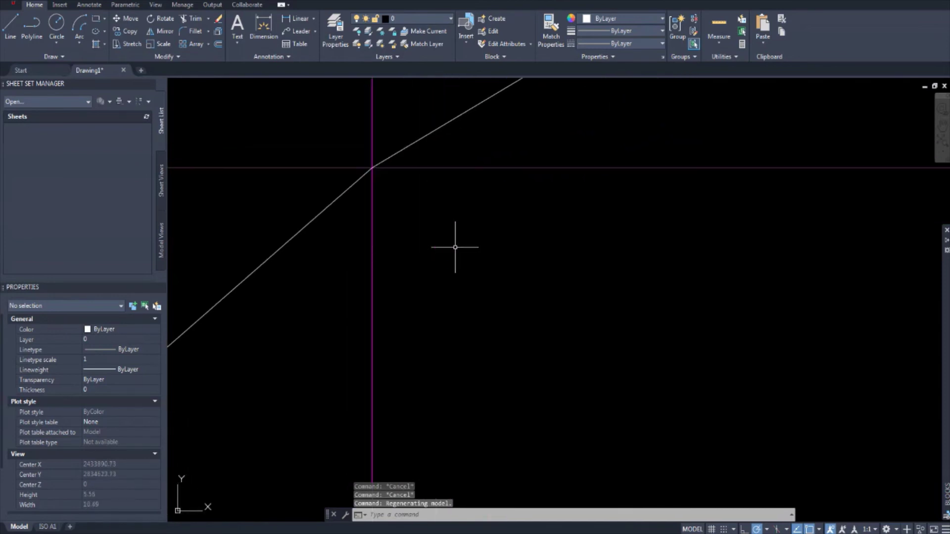
{"action": "scroll", "coordinate": [434, 227], "scroll_direction": "down", "scroll_amount": 6}
{"action": "scroll", "coordinate": [434, 206], "scroll_direction": "down", "scroll_amount": 20}
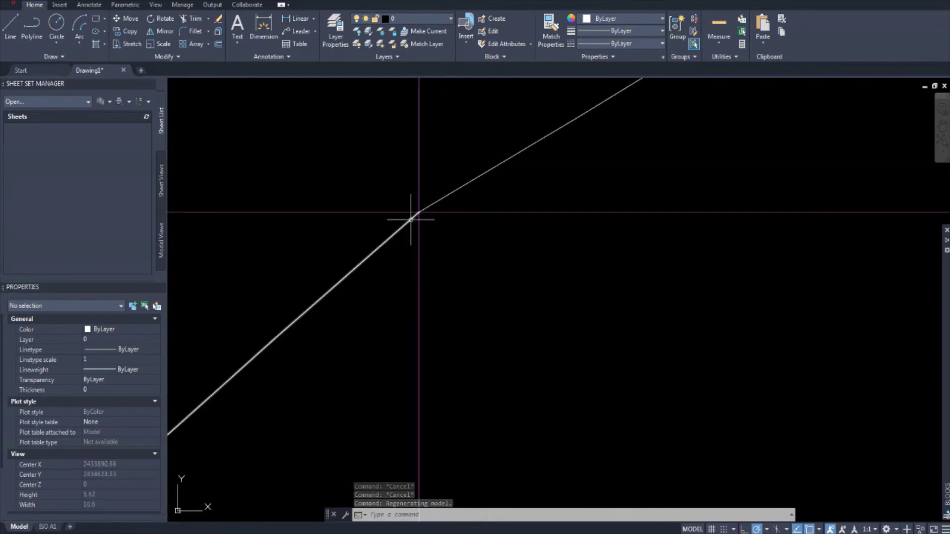
{"action": "scroll", "coordinate": [404, 286], "scroll_direction": "up", "scroll_amount": 5}
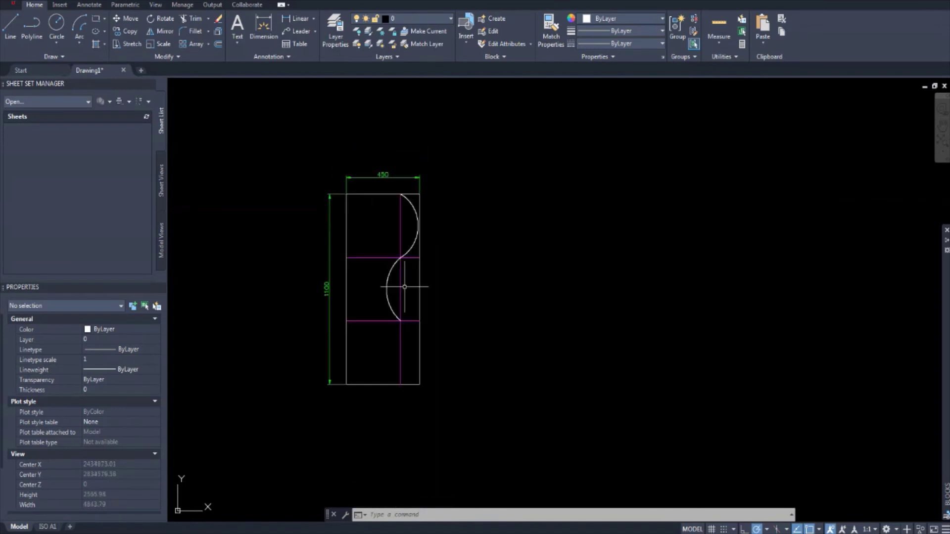
{"action": "scroll", "coordinate": [386, 272], "scroll_direction": "up", "scroll_amount": 2}
{"action": "key", "text": "Escape"}
{"action": "key", "text": "Escape"}
{"action": "key", "text": "Escape"}
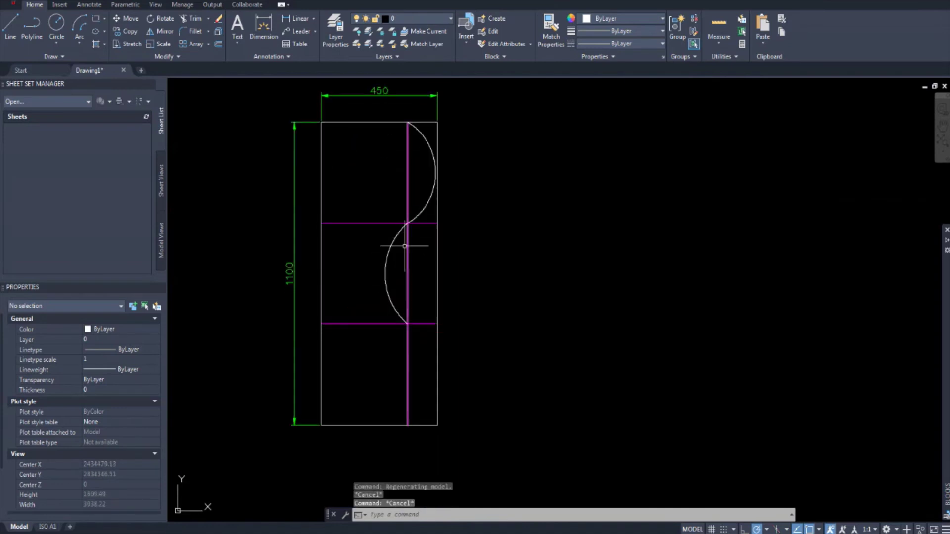
{"action": "left_click", "coordinate": [421, 213]}
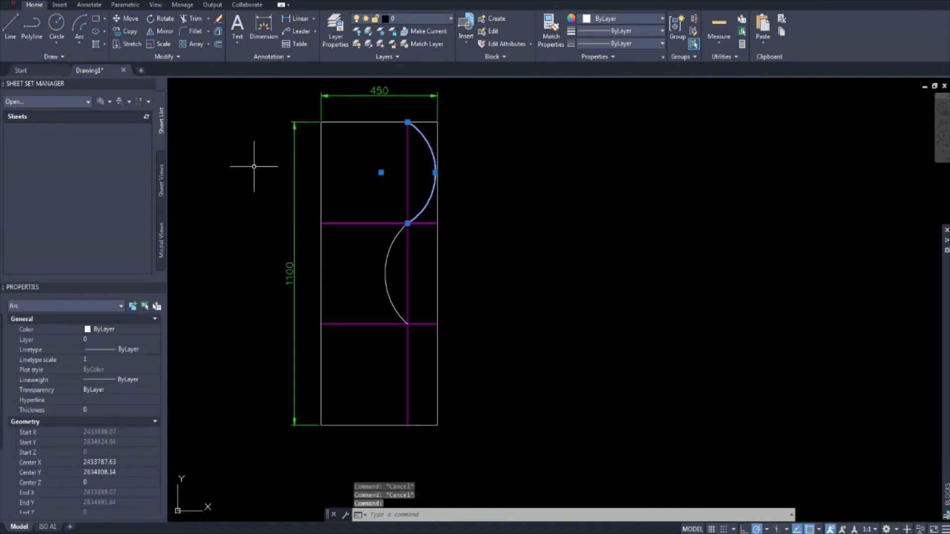
{"action": "left_click", "coordinate": [163, 30]}
{"action": "key", "text": "Escape"}
{"action": "key", "text": "Escape"}
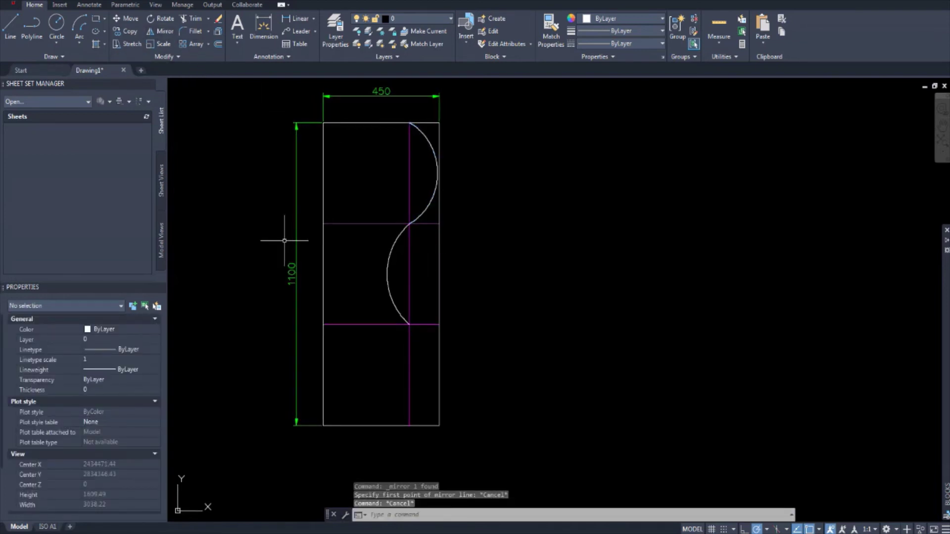
- Draw a horizontal line across the rectangle from the midpoint of its right edge to its left edge
{"action": "left_click", "coordinate": [15, 33]}
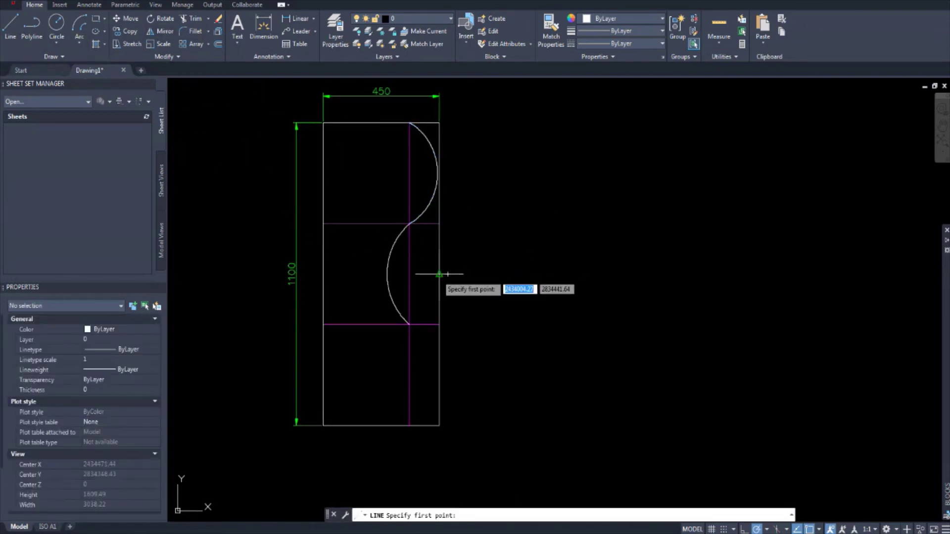
{"action": "left_click", "coordinate": [438, 273]}
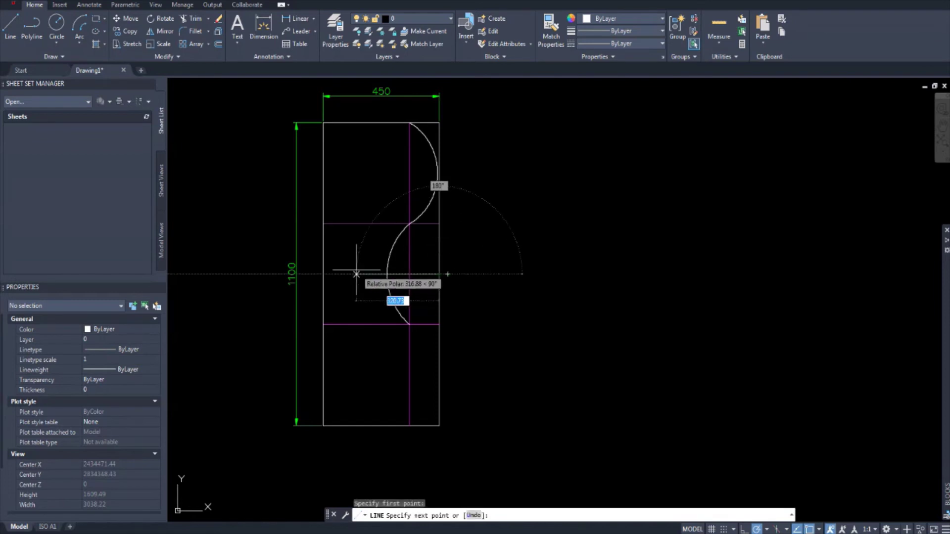
{"action": "left_click", "coordinate": [323, 274]}
{"action": "key", "text": "Escape"}
{"action": "key", "text": "Escape"}
{"action": "key", "text": "Escape"}
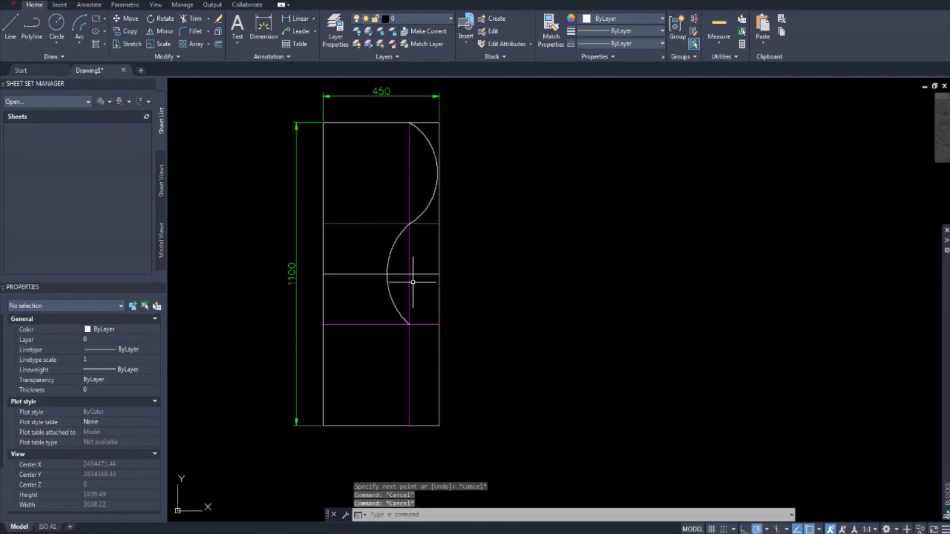
- Change the color of the horizontal line through the rectangle's middle to Magenta
{"action": "left_click", "coordinate": [370, 275]}
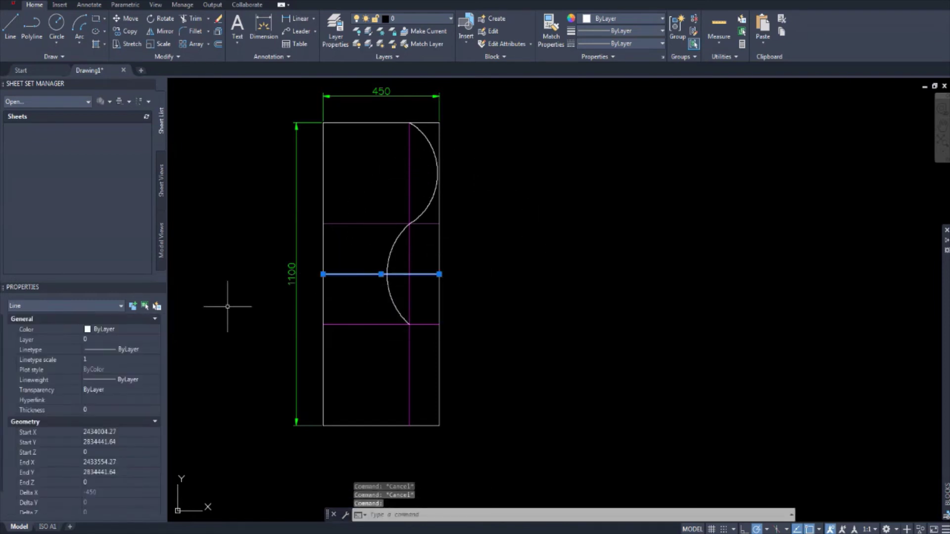
{"action": "left_click", "coordinate": [135, 331]}
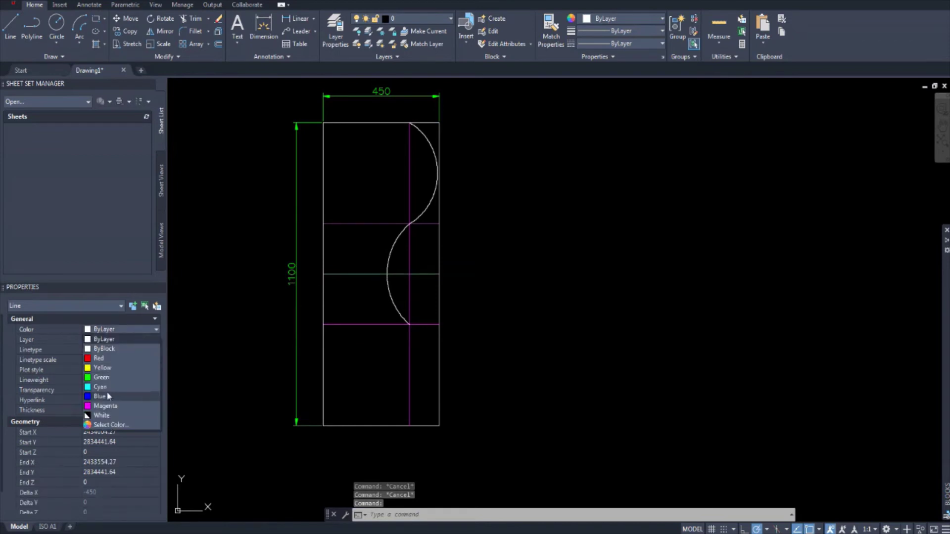
{"action": "left_click", "coordinate": [107, 401]}
{"action": "key", "text": "Escape"}
{"action": "key", "text": "Escape"}
- Mirror the upper arc across the middle horizontal line into the bottom third, keeping the source arc
{"action": "middle_click_drag", "start_coordinate": [469, 301], "coordinate": [476, 306]}
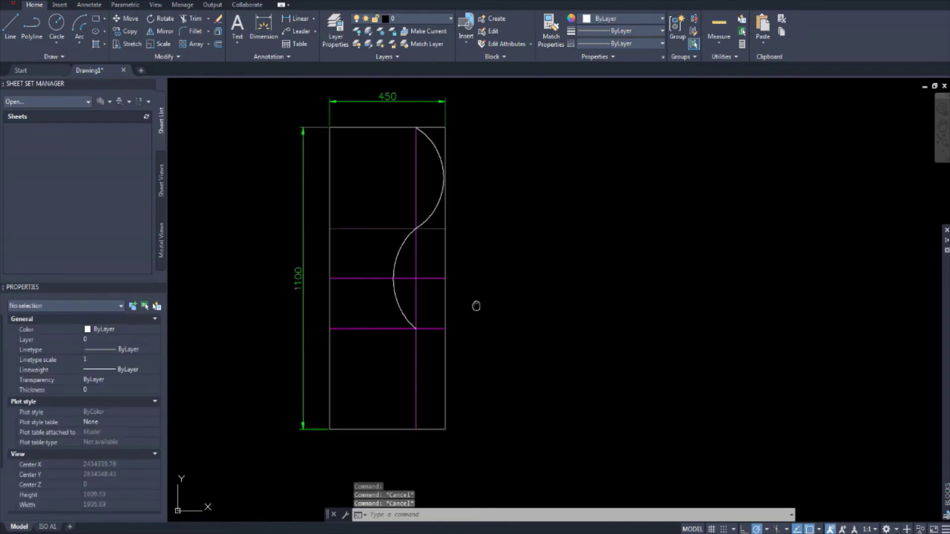
{"action": "left_click", "coordinate": [437, 207]}
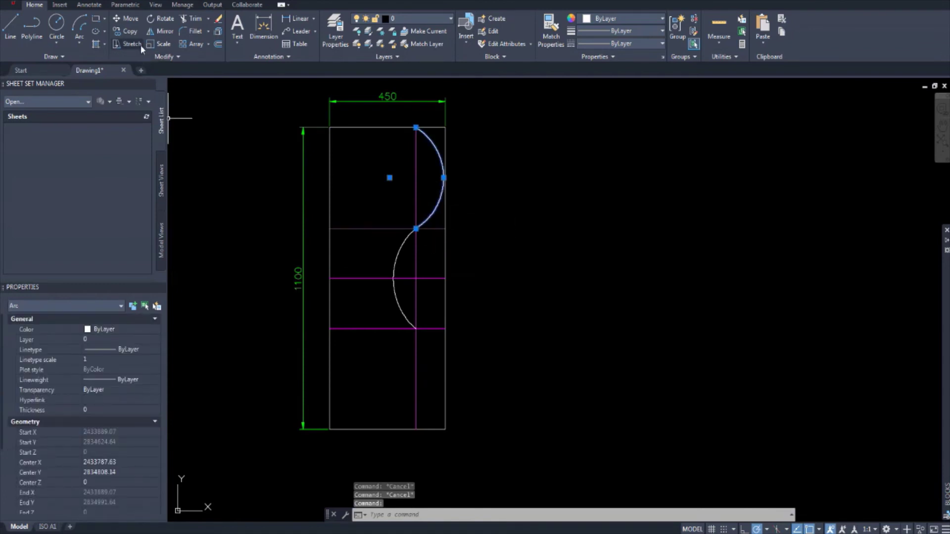
{"action": "left_click", "coordinate": [163, 35]}
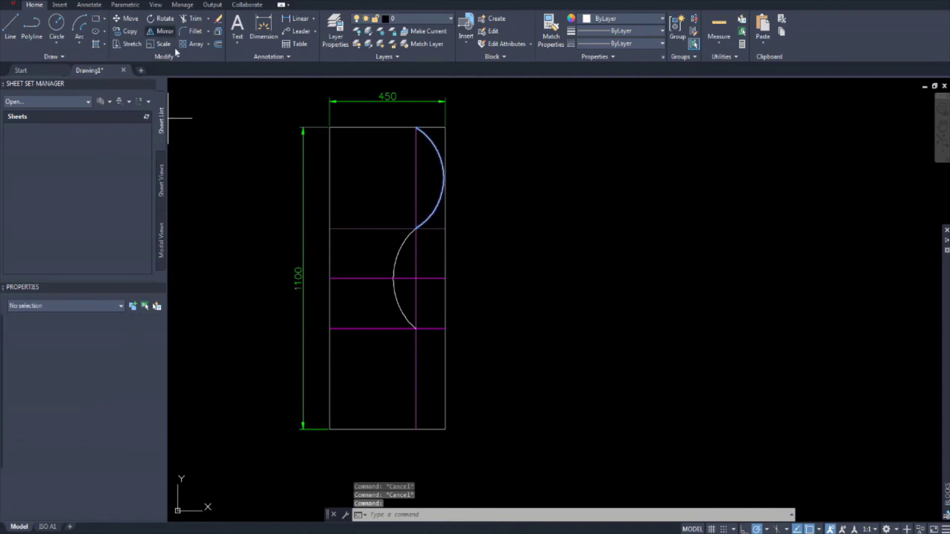
{"action": "left_click", "coordinate": [445, 279]}
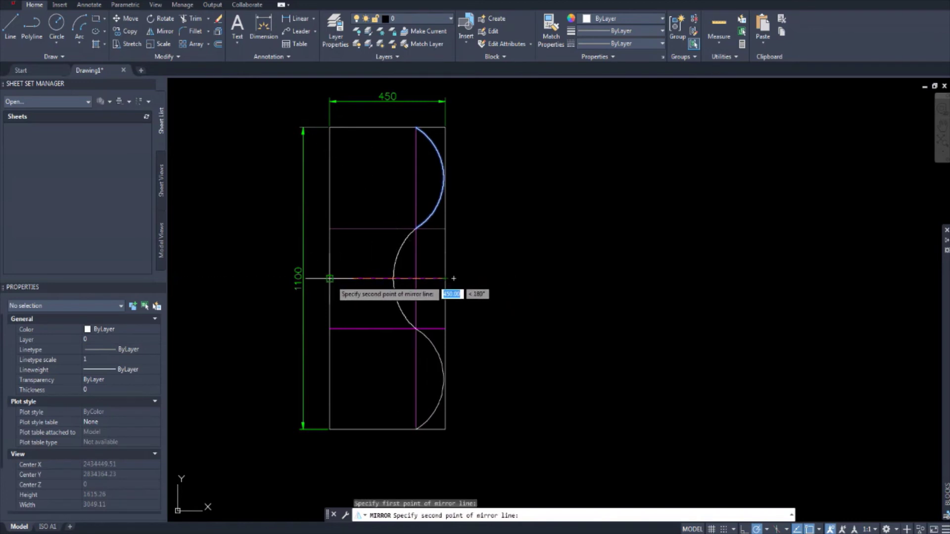
{"action": "left_click", "coordinate": [330, 279]}
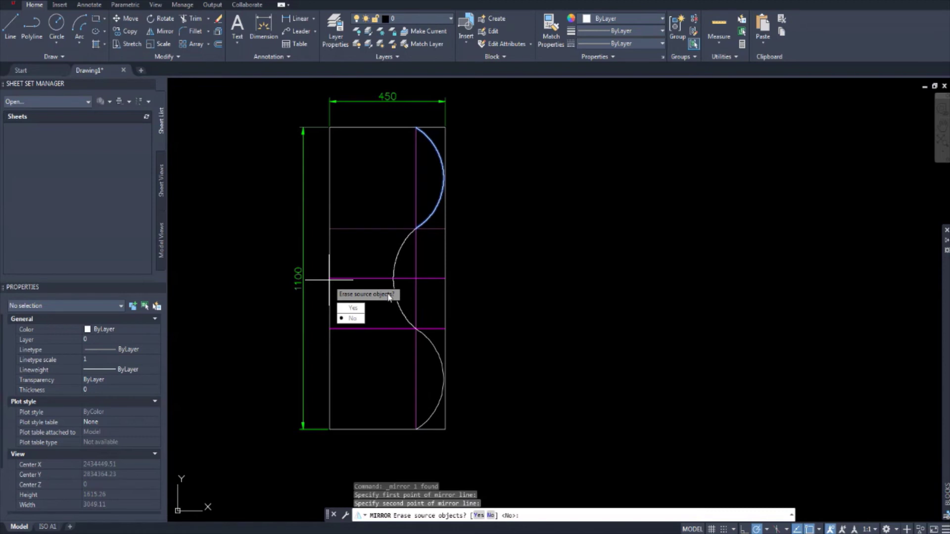
{"action": "left_click", "coordinate": [359, 319]}
{"action": "key", "text": "Escape"}
{"action": "key", "text": "Escape"}
{"action": "key", "text": "Escape"}
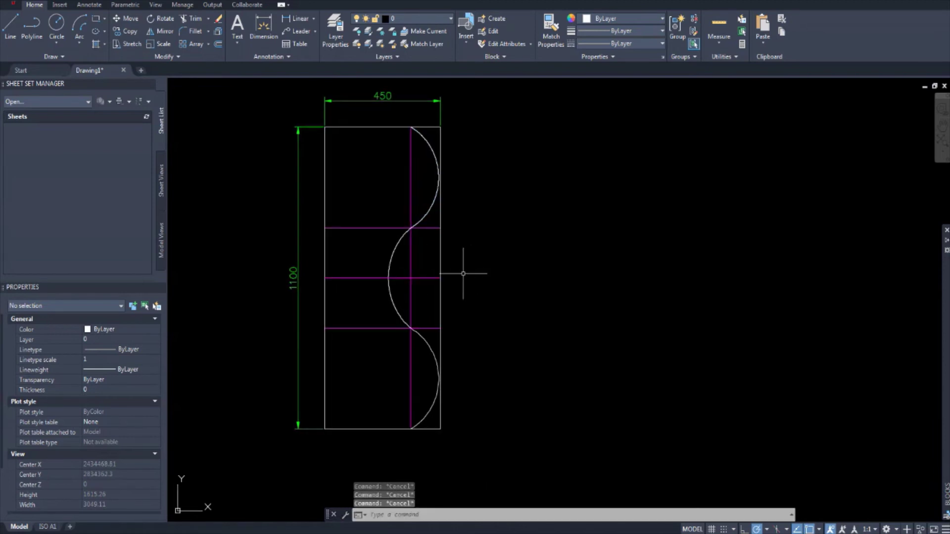
{"action": "scroll", "coordinate": [463, 248], "scroll_direction": "up", "scroll_amount": 2}
{"action": "scroll", "coordinate": [466, 283], "scroll_direction": "down", "scroll_amount": 2}
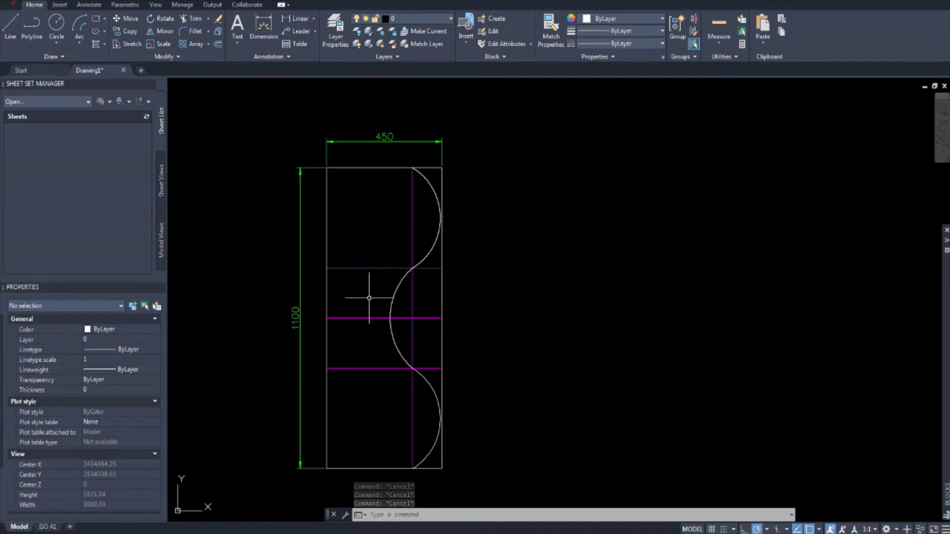
{"action": "middle_click_drag", "start_coordinate": [369, 298], "coordinate": [400, 251]}
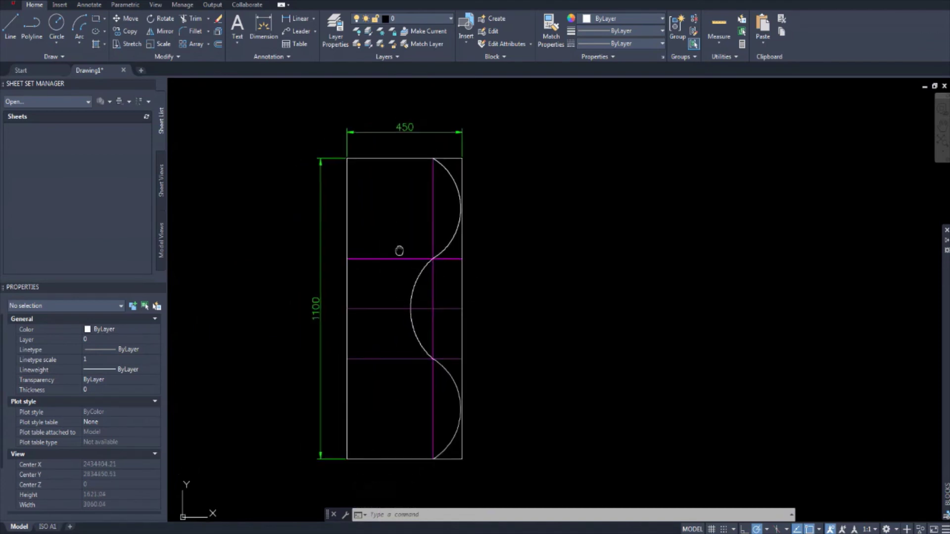
{"action": "middle_click_drag", "start_coordinate": [488, 202], "coordinate": [473, 215]}
{"action": "middle_click_drag", "start_coordinate": [342, 214], "coordinate": [333, 229]}
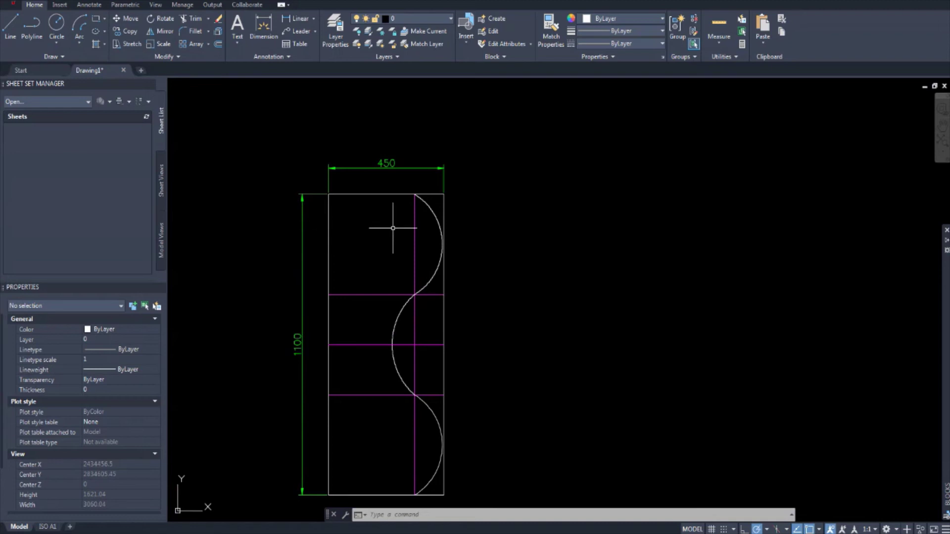
{"action": "middle_click_drag", "start_coordinate": [441, 279], "coordinate": [456, 244]}
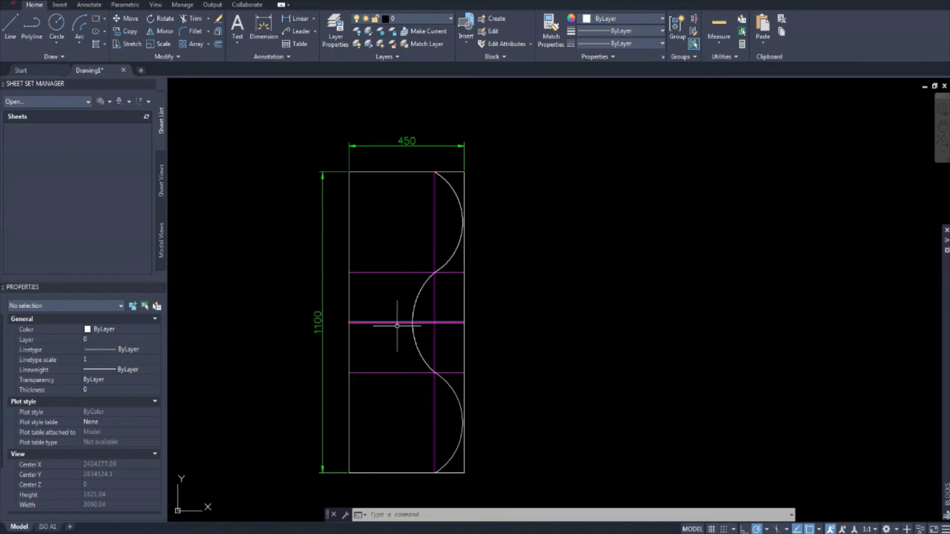
{"action": "middle_click_drag", "start_coordinate": [388, 297], "coordinate": [355, 310]}
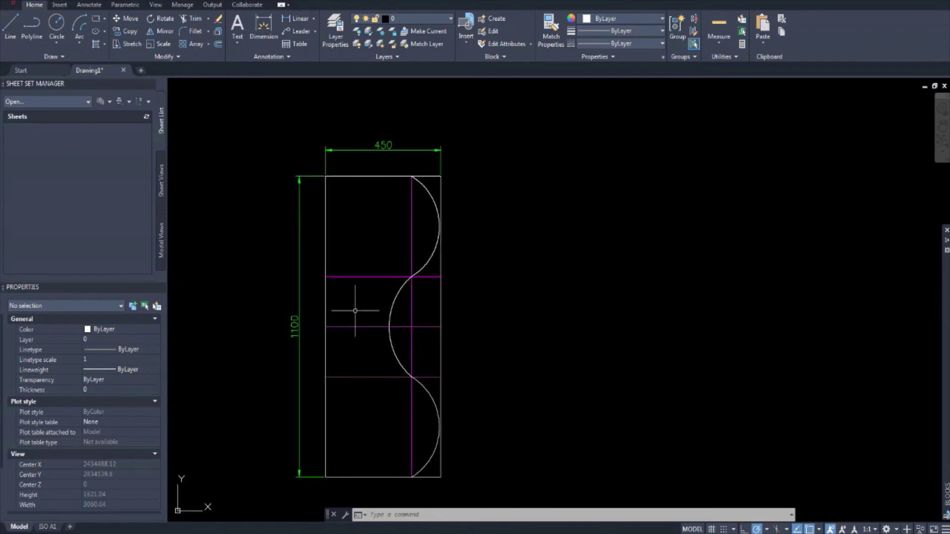
- Draw a vertical line near the rectangle's left edge from the middle to the upper magenta guide, continuing with a slanted line toward the top edge
{"action": "left_click", "coordinate": [9, 31]}
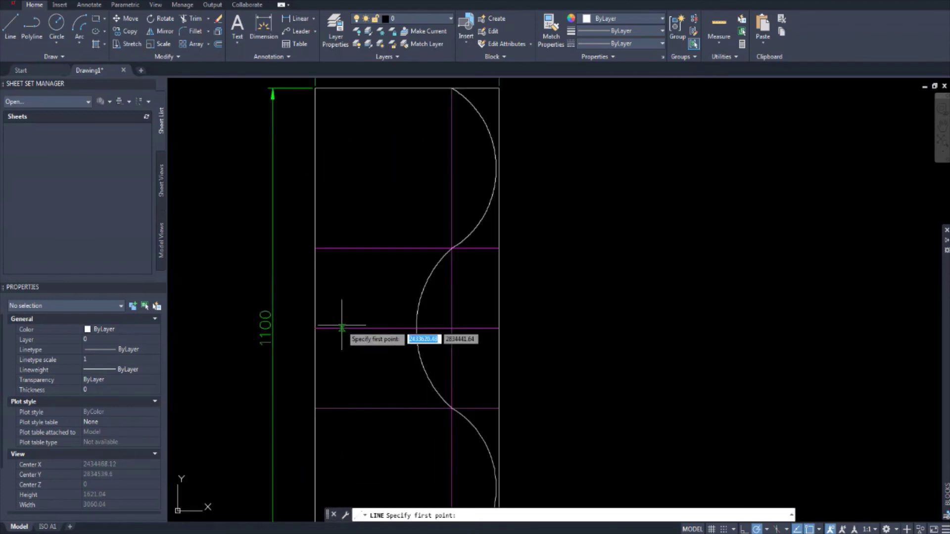
{"action": "scroll", "coordinate": [337, 330], "scroll_direction": "up", "scroll_amount": 2}
{"action": "left_click", "coordinate": [336, 328]}
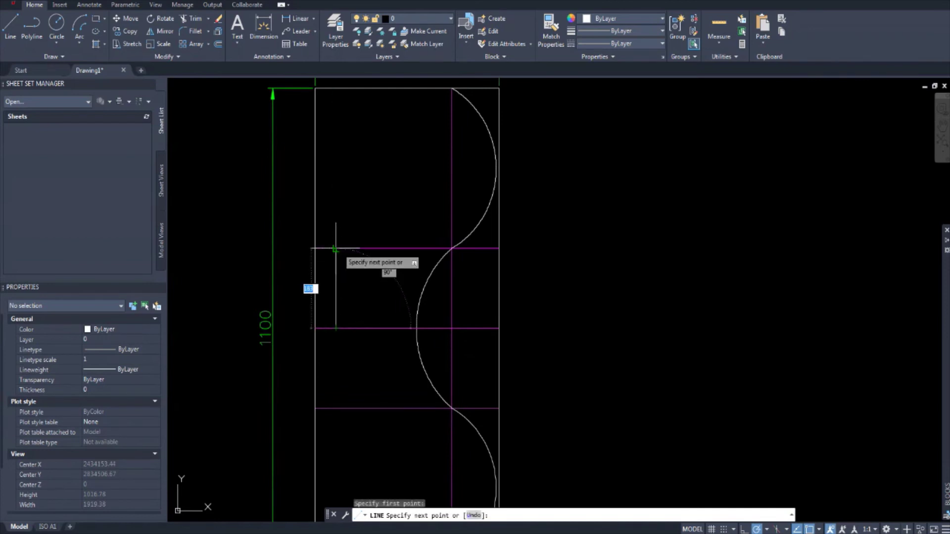
{"action": "left_click", "coordinate": [336, 249]}
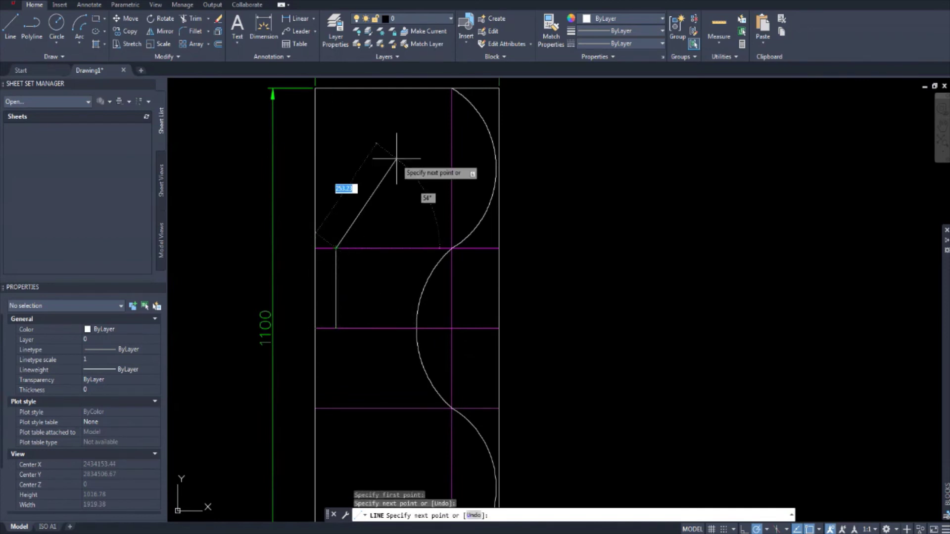
{"action": "middle_click_drag", "start_coordinate": [381, 146], "coordinate": [342, 267]}
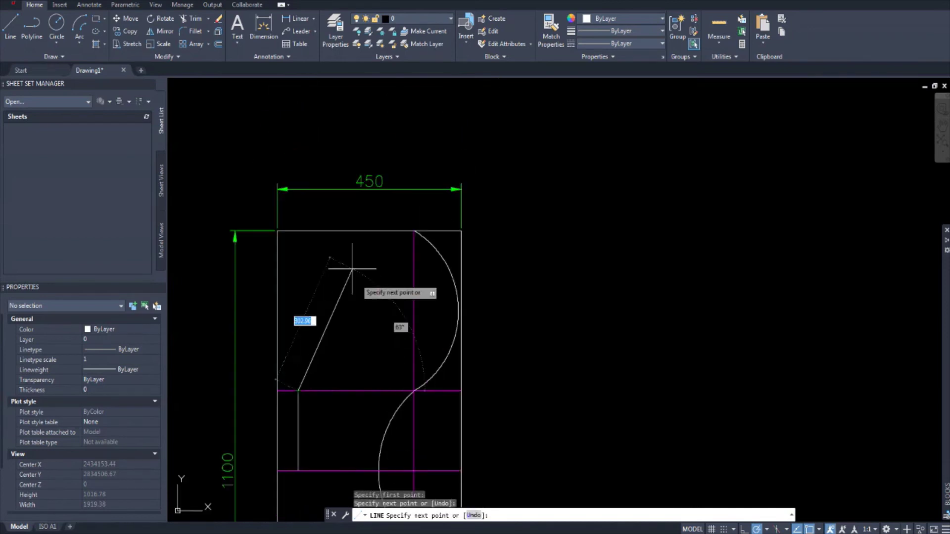
{"action": "left_click", "coordinate": [349, 241]}
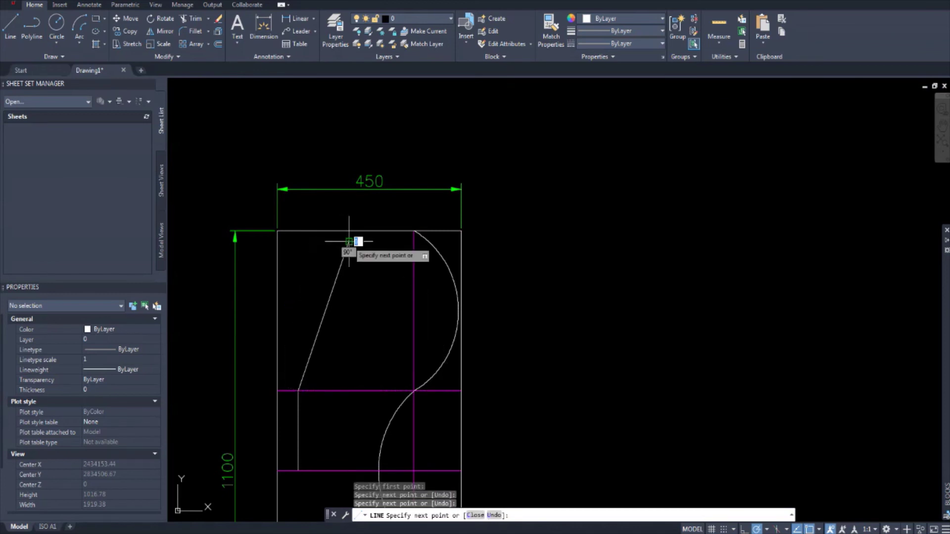
{"action": "key", "text": "Escape"}
{"action": "key", "text": "Escape"}
{"action": "key", "text": "Escape"}
- Move the vertical and slanted inner lines together along the middle magenta guide, slightly closer to the rectangle's left edge
{"action": "mouse_move", "coordinate": [352, 337]}
{"action": "middle_mouse_down"}
{"action": "mouse_move", "coordinate": [380, 287]}
{"action": "mouse_move", "coordinate": [378, 314]}
{"action": "mouse_move", "coordinate": [354, 268]}
{"action": "middle_mouse_up"}
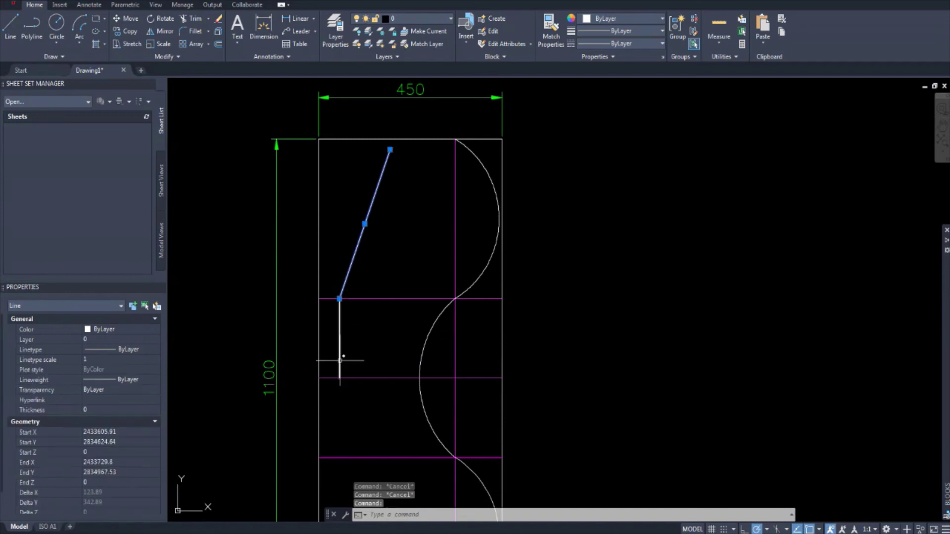
{"action": "left_click", "coordinate": [340, 332]}
{"action": "middle_click_drag", "start_coordinate": [340, 333], "coordinate": [335, 304]}
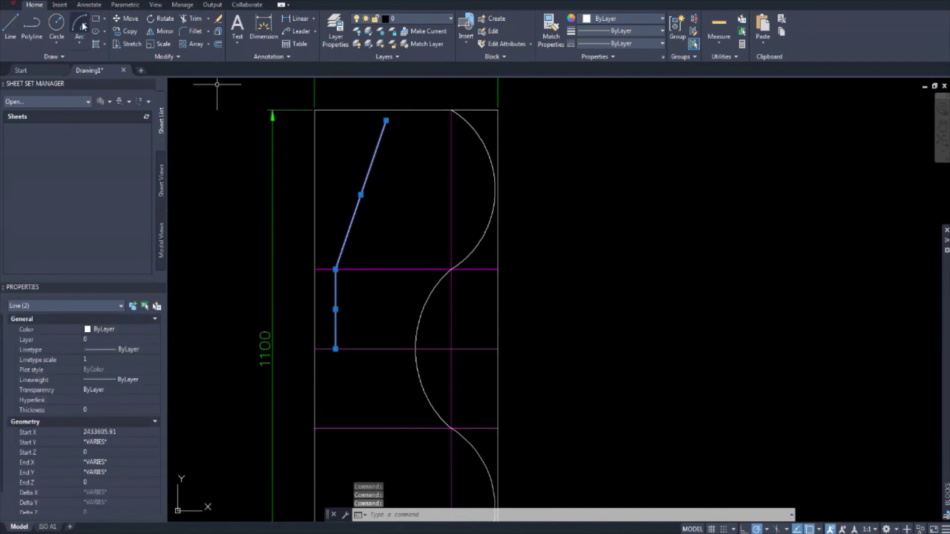
{"action": "left_click", "coordinate": [128, 22]}
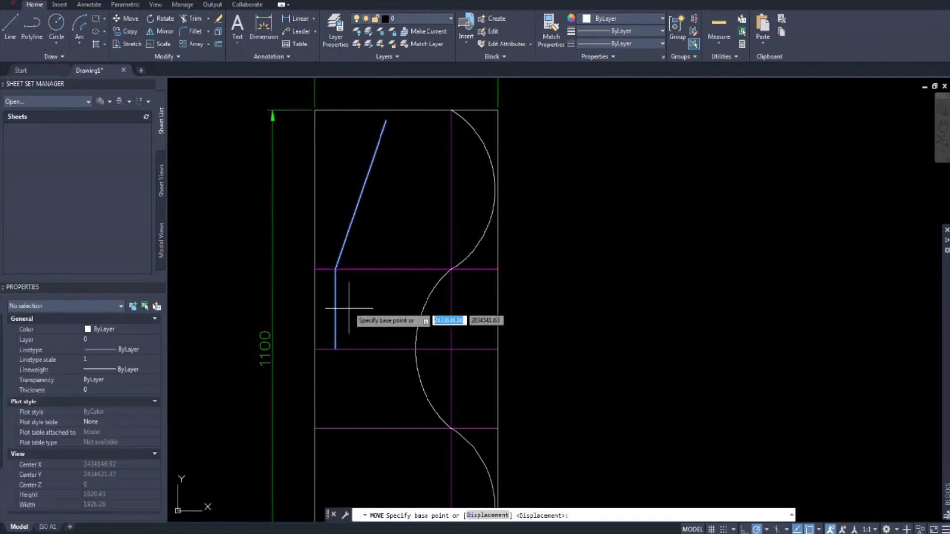
{"action": "scroll", "coordinate": [334, 347], "scroll_direction": "up", "scroll_amount": 2}
{"action": "left_click", "coordinate": [335, 341]}
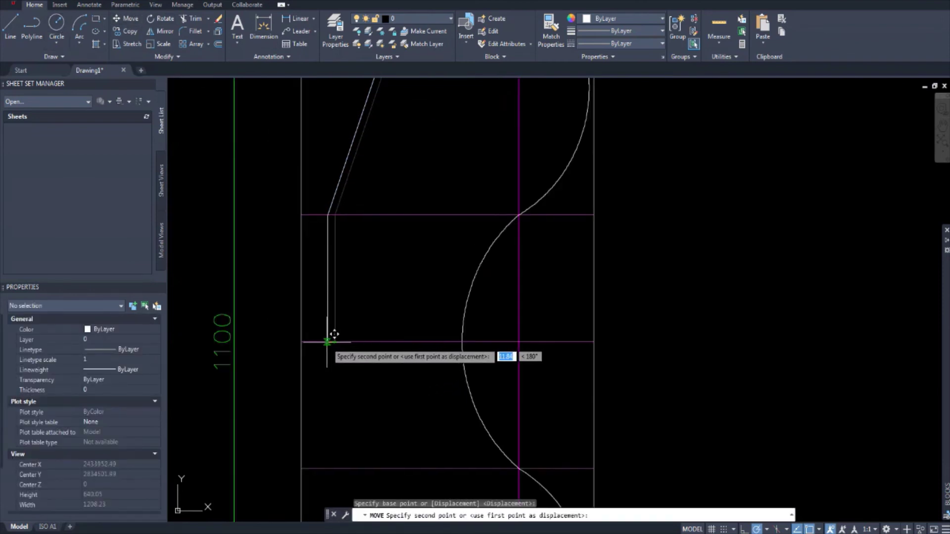
{"action": "left_click", "coordinate": [323, 342]}
{"action": "scroll", "coordinate": [333, 357], "scroll_direction": "down", "scroll_amount": 8}
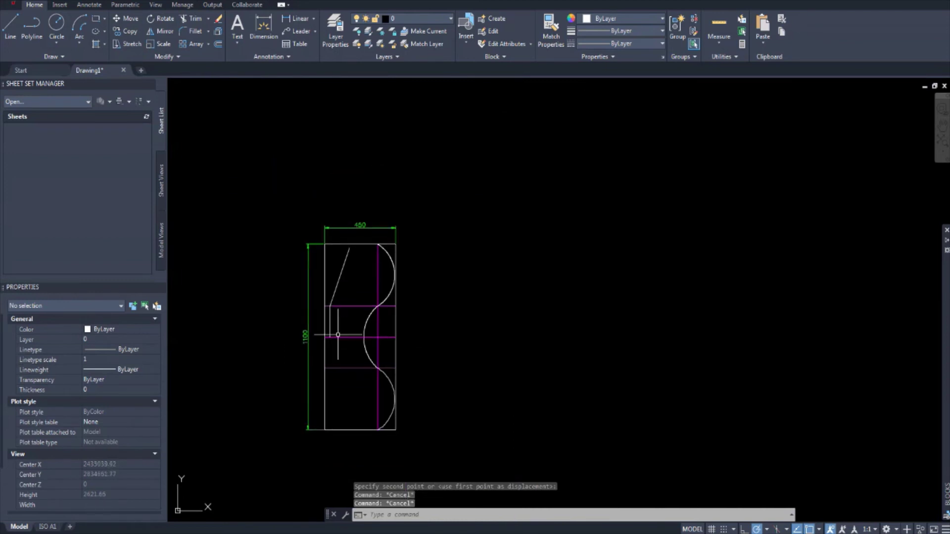
- Try to mirror the vertical and slanted inner lines across the middle magenta guide
{"action": "scroll", "coordinate": [335, 324], "scroll_direction": "up", "scroll_amount": 3}
{"action": "left_click", "coordinate": [326, 307]}
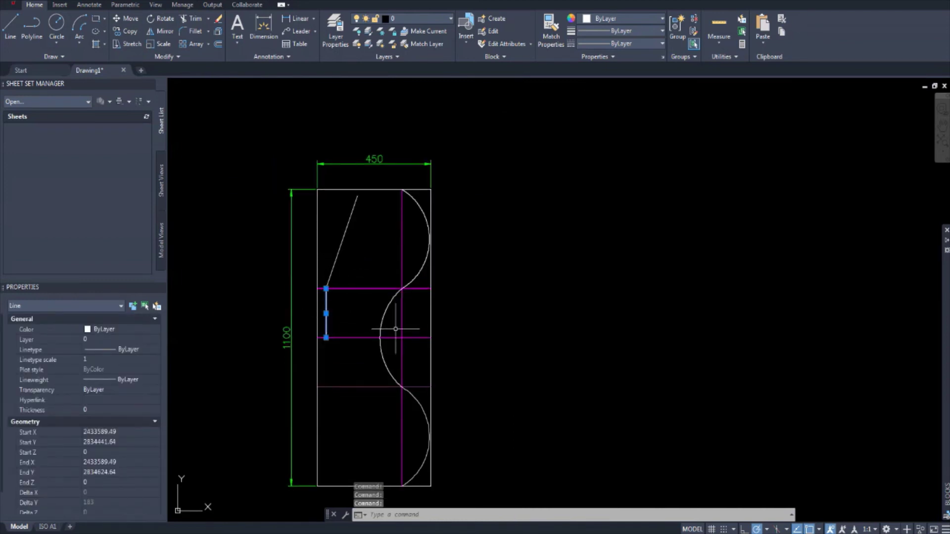
{"action": "key", "text": "Escape"}
{"action": "key", "text": "Escape"}
{"action": "left_click", "coordinate": [345, 233]}
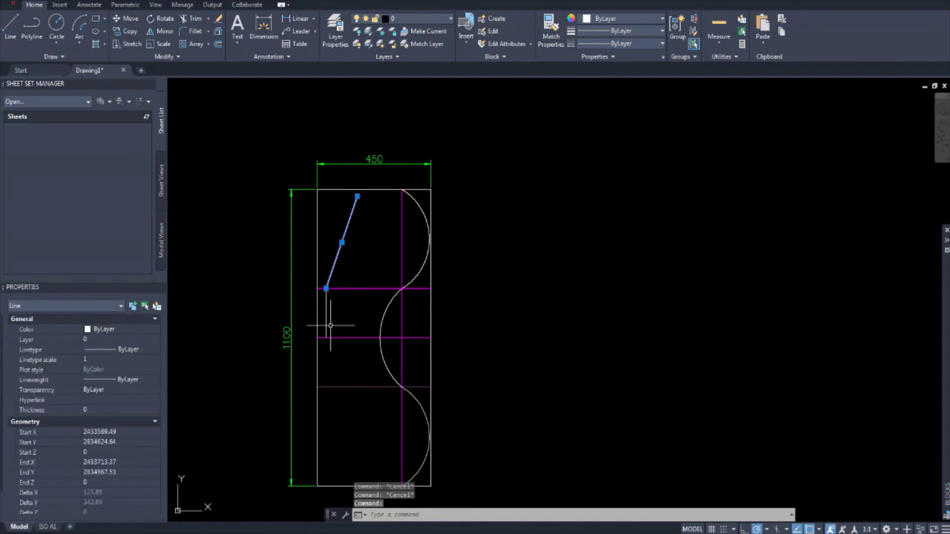
{"action": "left_click", "coordinate": [324, 315]}
{"action": "left_click", "coordinate": [326, 312]}
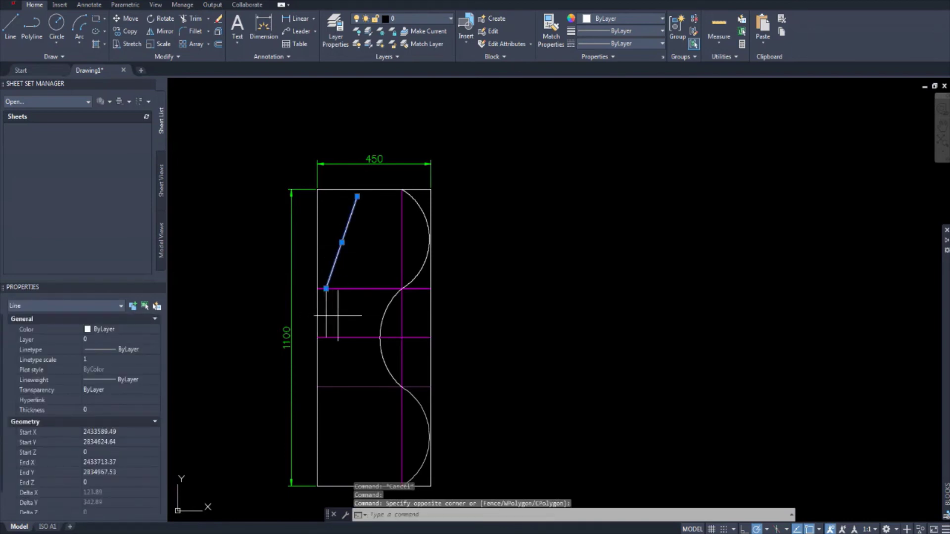
{"action": "left_click", "coordinate": [338, 316]}
{"action": "left_click", "coordinate": [326, 308]}
{"action": "scroll", "coordinate": [339, 349], "scroll_direction": "up", "scroll_amount": 2}
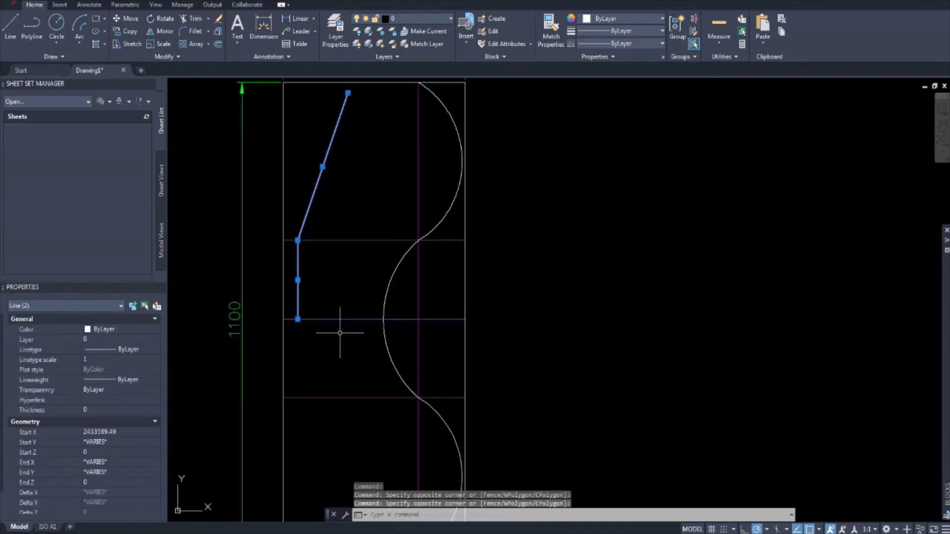
{"action": "left_click", "coordinate": [165, 33]}
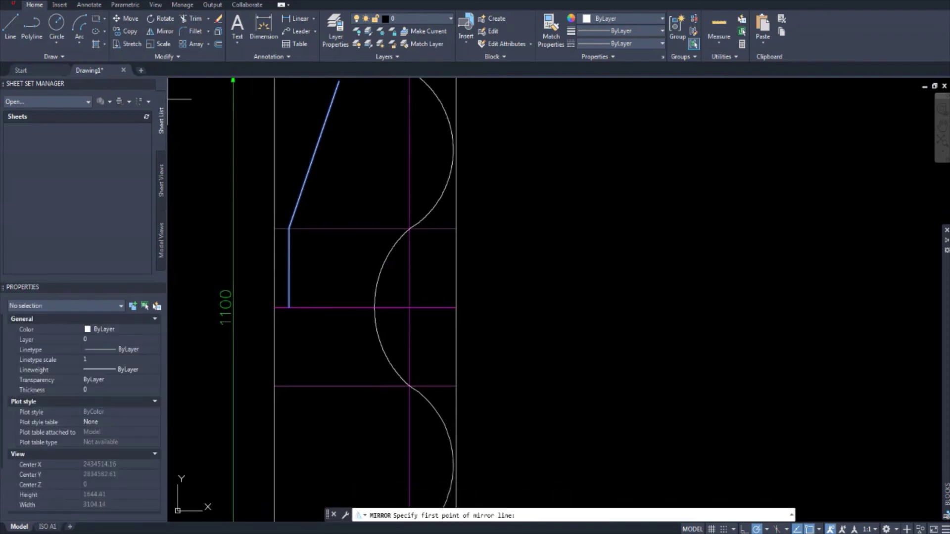
{"action": "left_click", "coordinate": [455, 307]}
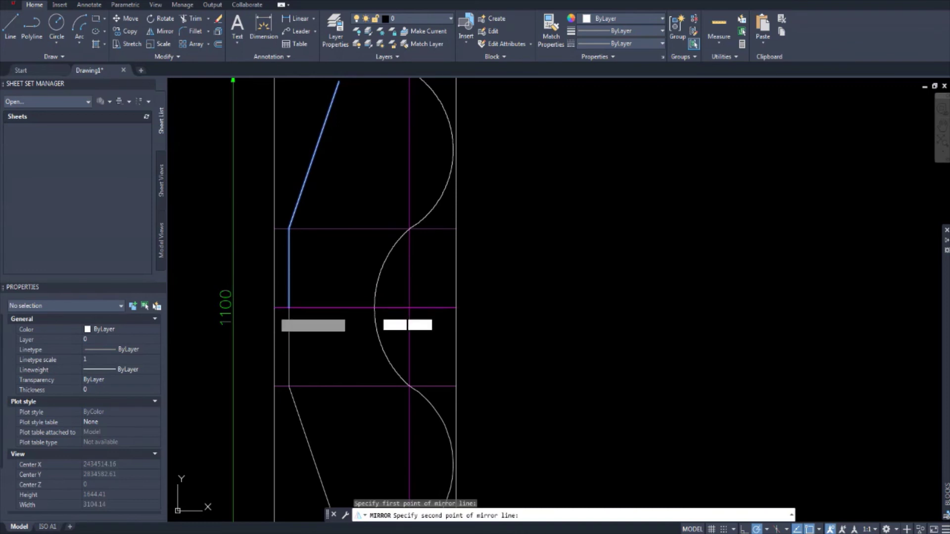
{"action": "left_click", "coordinate": [276, 309]}
{"action": "key", "text": "Escape"}
{"action": "key", "text": "Escape"}
{"action": "key", "text": "Escape"}
{"action": "scroll", "coordinate": [275, 314], "scroll_direction": "down", "scroll_amount": 3}
{"action": "scroll", "coordinate": [317, 302], "scroll_direction": "up", "scroll_amount": 3}
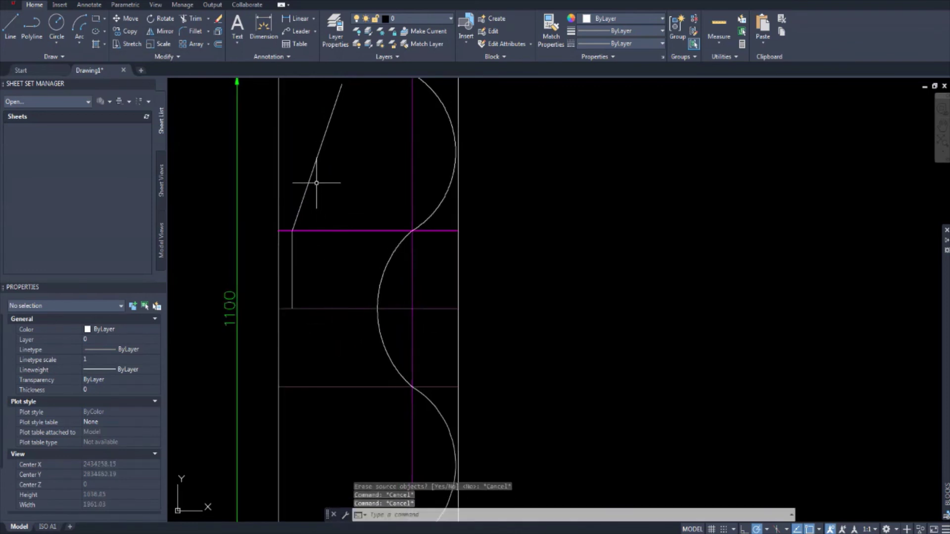
- Mirror the vertical and slanted inner lines across the middle magenta guide into the lower half, keeping the source lines
{"action": "left_click", "coordinate": [303, 198]}
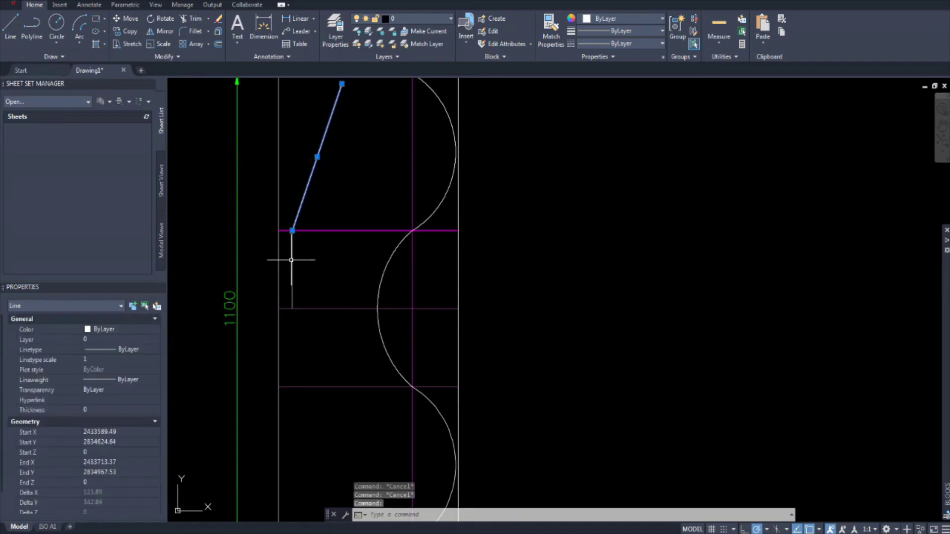
{"action": "left_click", "coordinate": [291, 260]}
{"action": "middle_click_drag", "start_coordinate": [317, 241], "coordinate": [315, 234]}
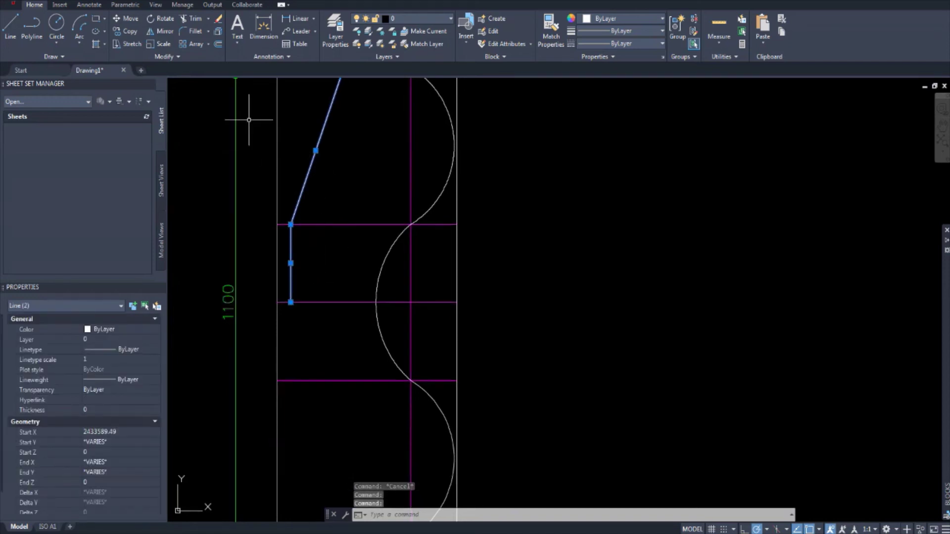
{"action": "left_click", "coordinate": [162, 32]}
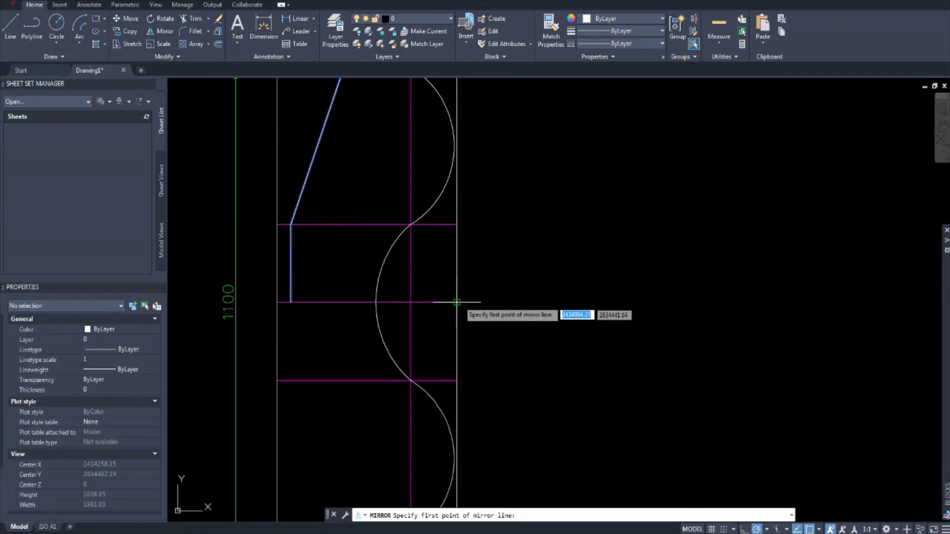
{"action": "left_click", "coordinate": [455, 302]}
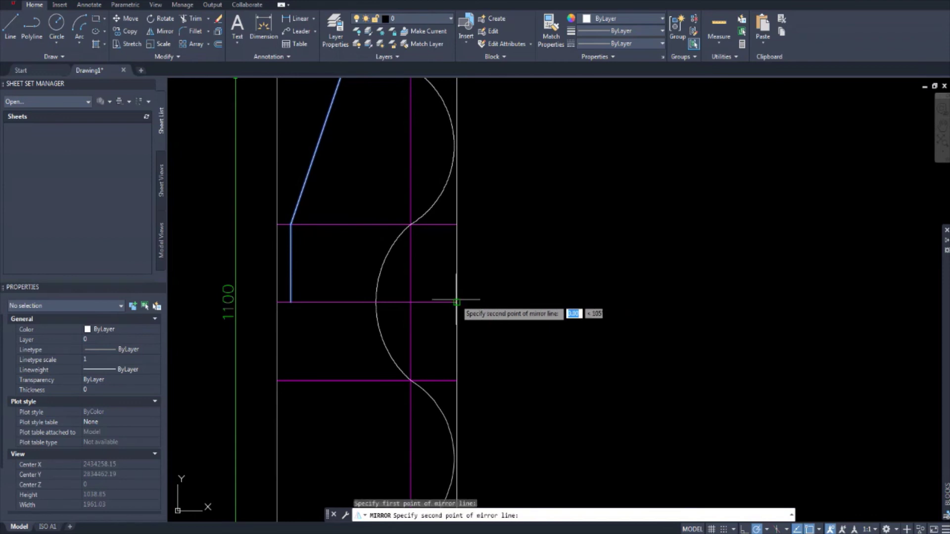
{"action": "left_click", "coordinate": [278, 303]}
{"action": "left_click", "coordinate": [300, 342]}
{"action": "key", "text": "Escape"}
{"action": "key", "text": "Escape"}
{"action": "key", "text": "Escape"}
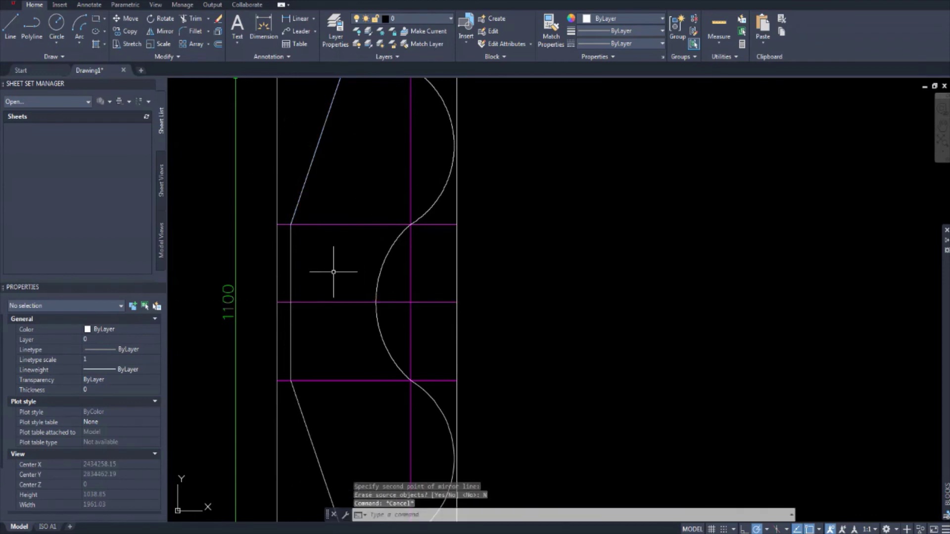
- Delete the three horizontal magenta guides and the vertical magenta guide from the plan
{"action": "scroll", "coordinate": [333, 269], "scroll_direction": "down", "scroll_amount": 4}
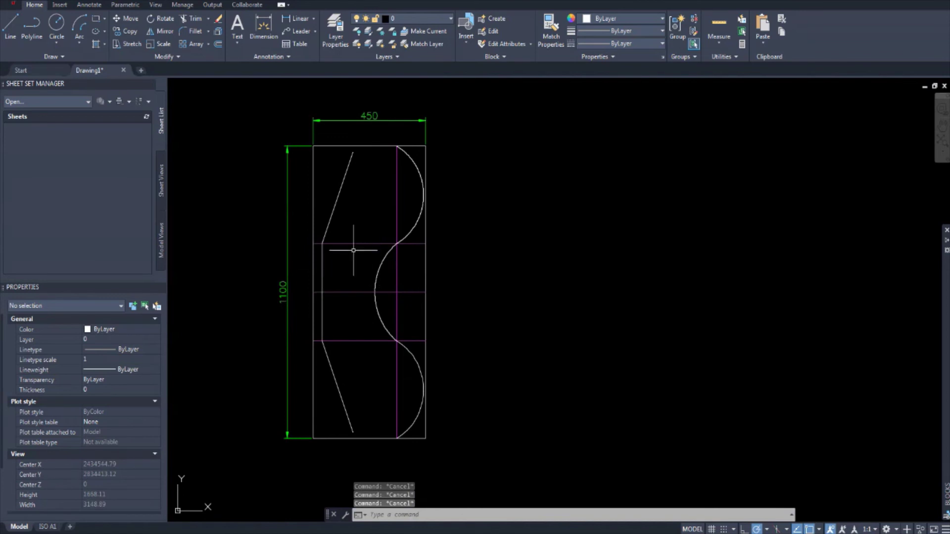
{"action": "middle_click_drag", "start_coordinate": [383, 256], "coordinate": [352, 253]}
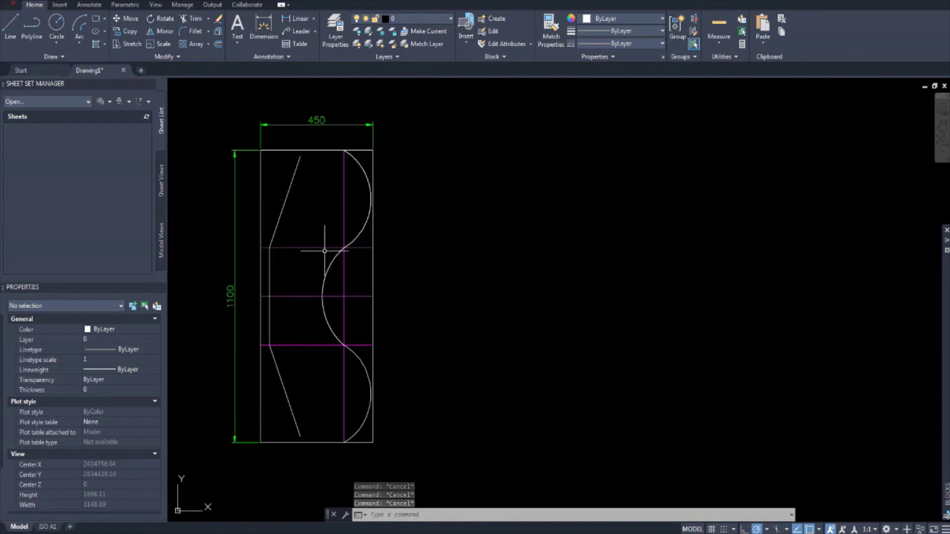
{"action": "middle_click_drag", "start_coordinate": [315, 348], "coordinate": [286, 361]}
{"action": "left_click", "coordinate": [310, 380]}
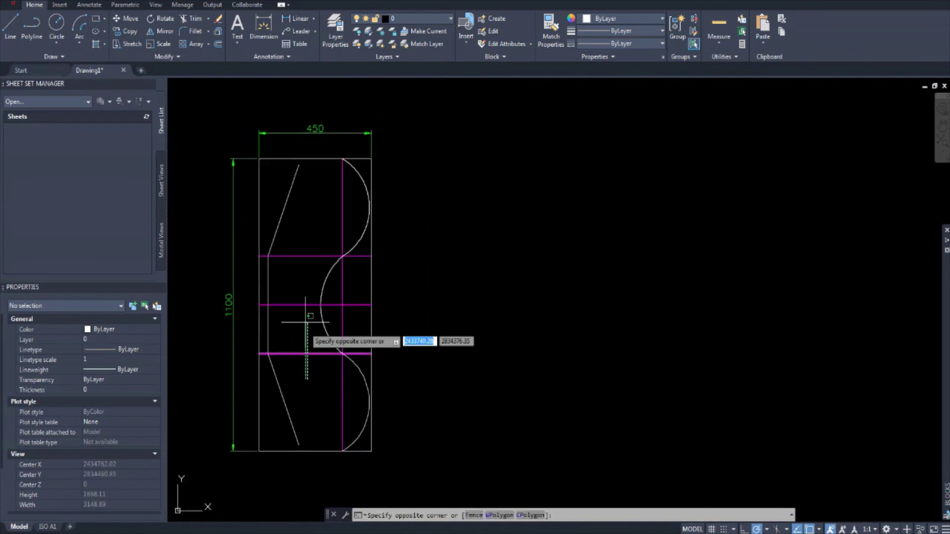
{"action": "left_click", "coordinate": [298, 248]}
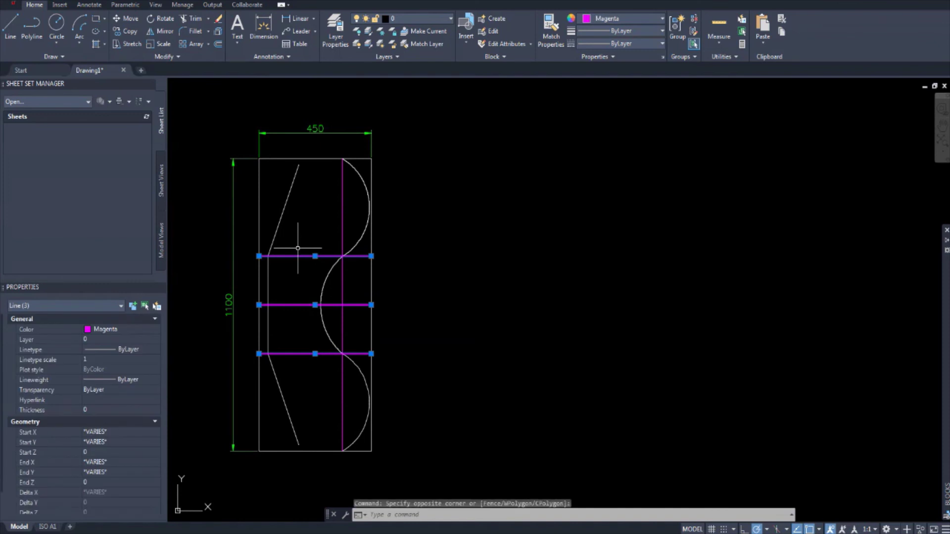
{"action": "key", "text": "Delete"}
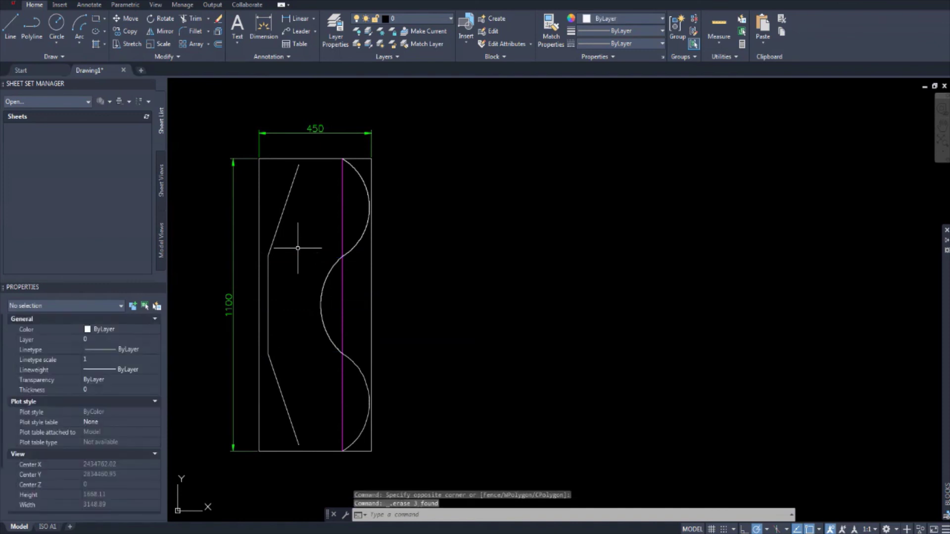
{"action": "left_click", "coordinate": [343, 188]}
{"action": "left_click", "coordinate": [330, 187]}
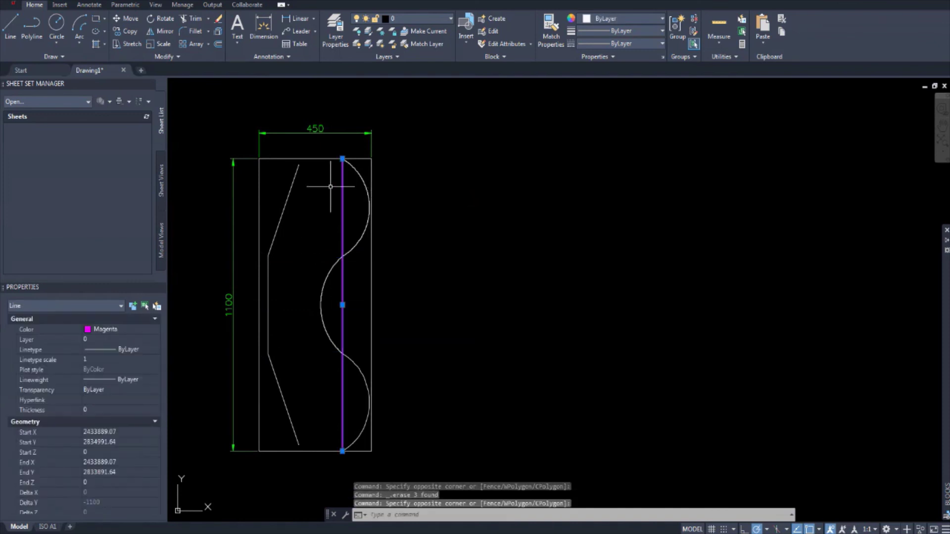
{"action": "key", "text": "Delete"}
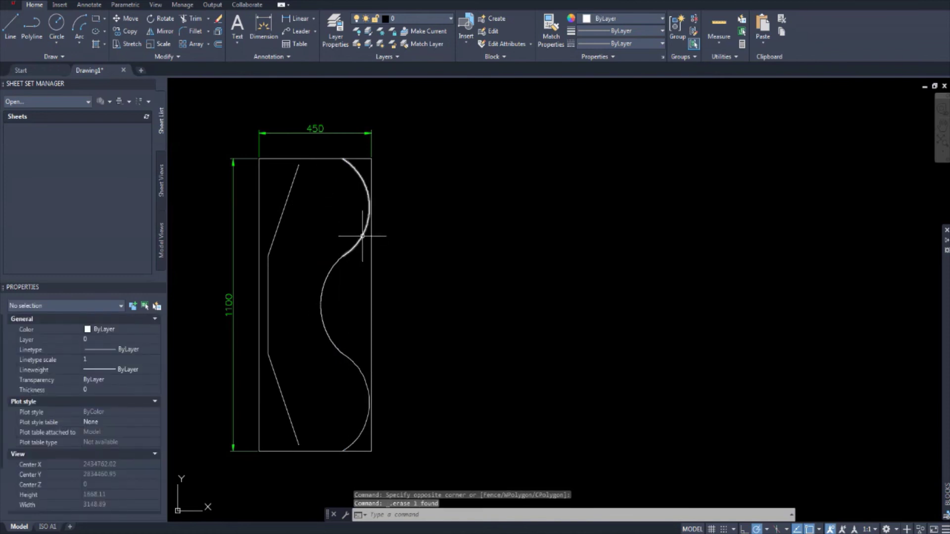
- Move the three front arcs together horizontally so the outer arc's quadrant meets the rectangle's right edge
{"action": "left_click", "coordinate": [363, 236]}
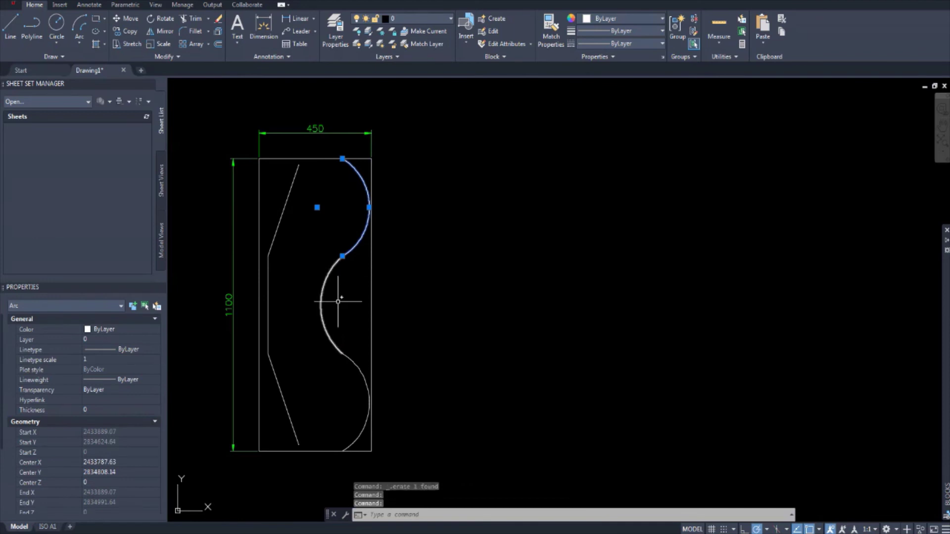
{"action": "left_click", "coordinate": [326, 278]}
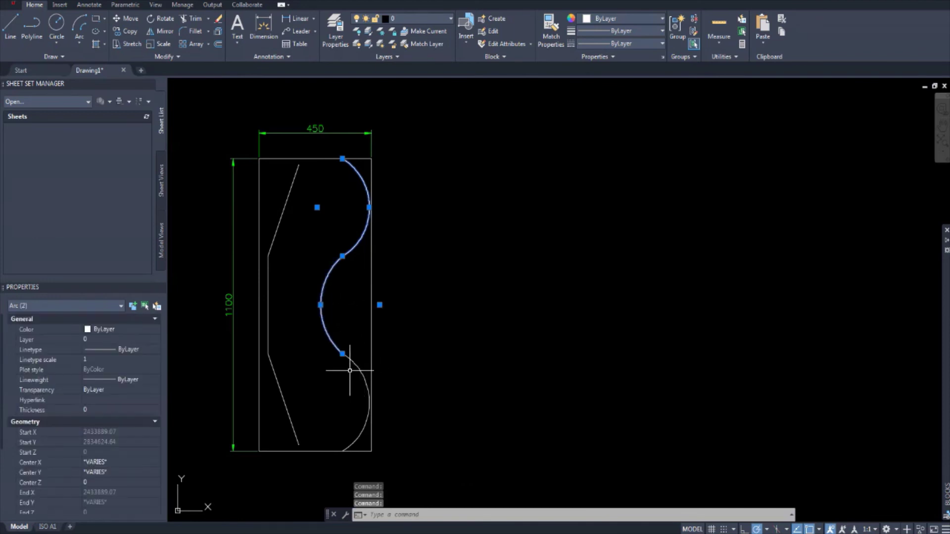
{"action": "left_click", "coordinate": [359, 368]}
{"action": "scroll", "coordinate": [384, 187], "scroll_direction": "up", "scroll_amount": 5}
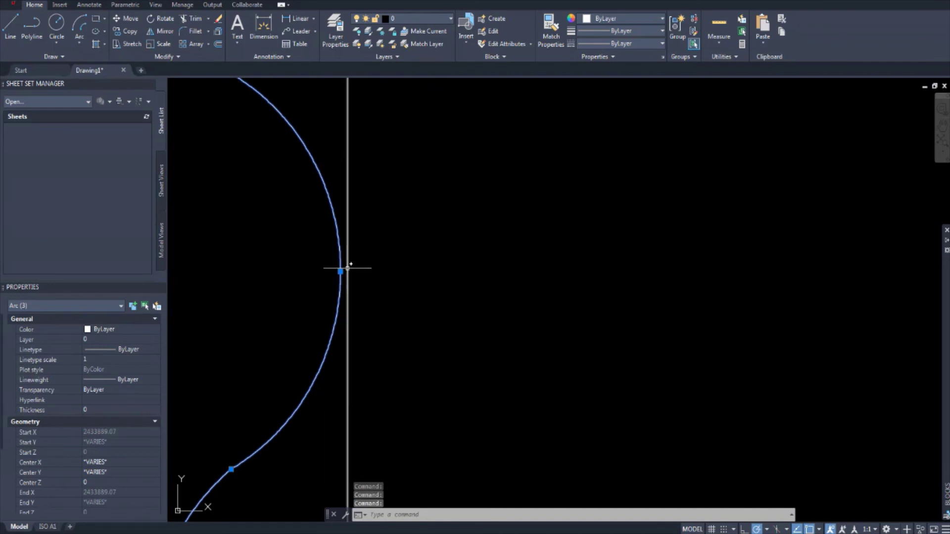
{"action": "scroll", "coordinate": [386, 214], "scroll_direction": "down", "scroll_amount": 6}
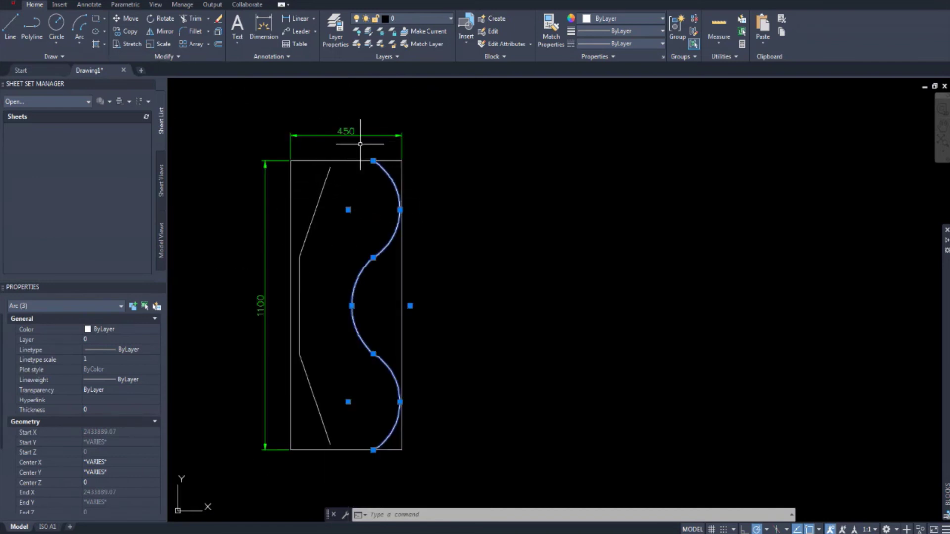
{"action": "middle_click_drag", "start_coordinate": [401, 242], "coordinate": [396, 247]}
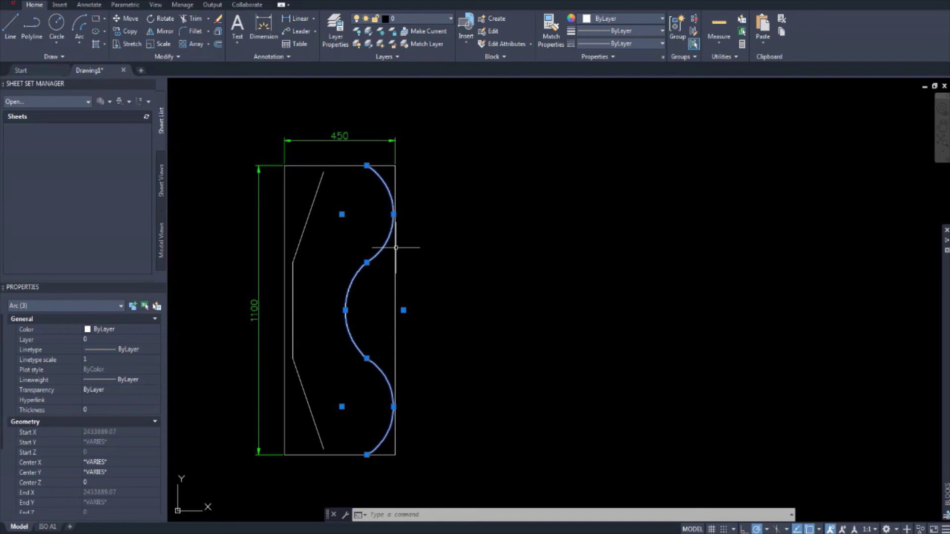
{"action": "scroll", "coordinate": [396, 247], "scroll_direction": "up", "scroll_amount": 6}
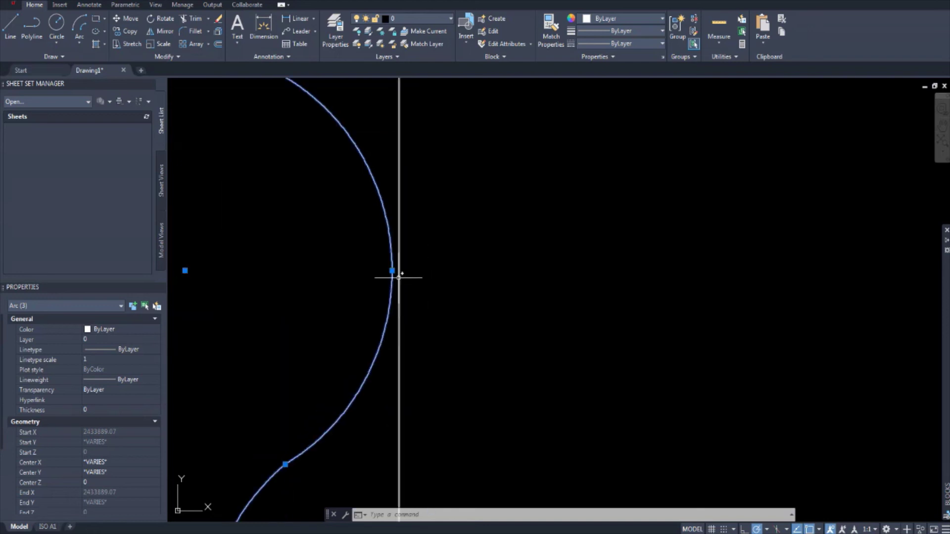
{"action": "mouse_move", "coordinate": [392, 271]}
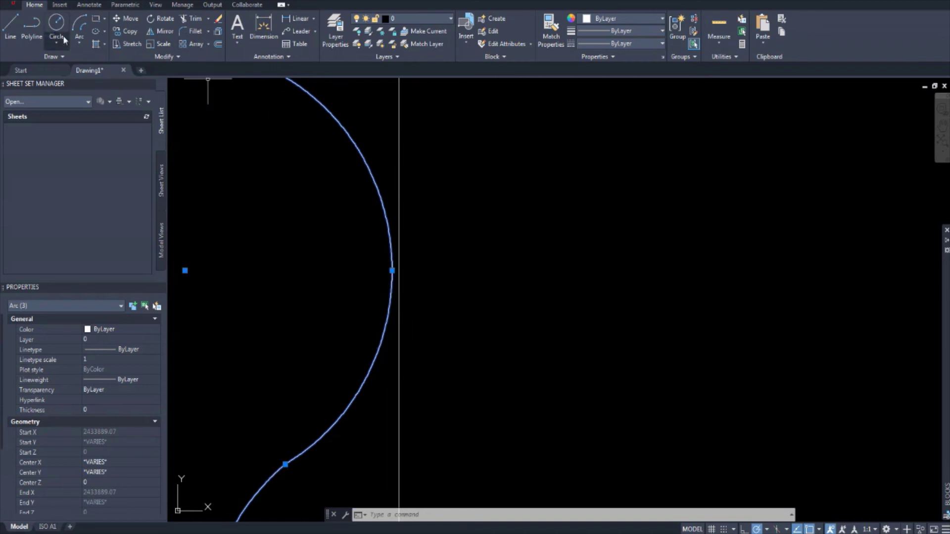
{"action": "left_click", "coordinate": [121, 19]}
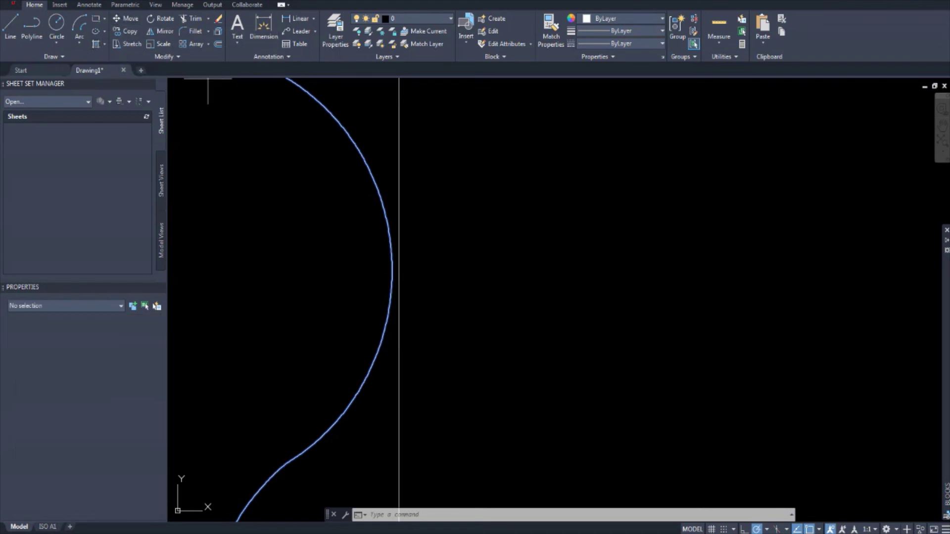
{"action": "left_click", "coordinate": [392, 271]}
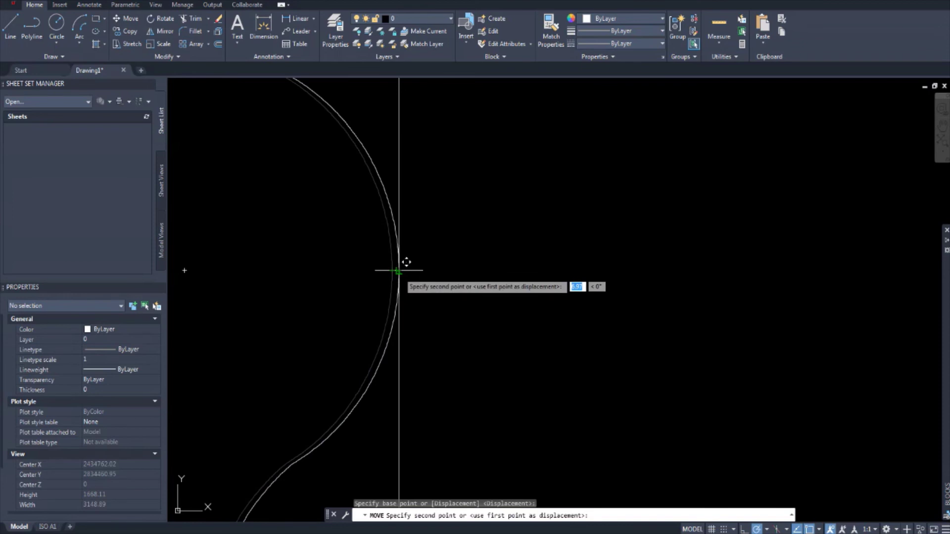
{"action": "key", "text": "Escape"}
{"action": "key", "text": "Escape"}
{"action": "key", "text": "Escape"}
{"action": "scroll", "coordinate": [399, 272], "scroll_direction": "down", "scroll_amount": 5}
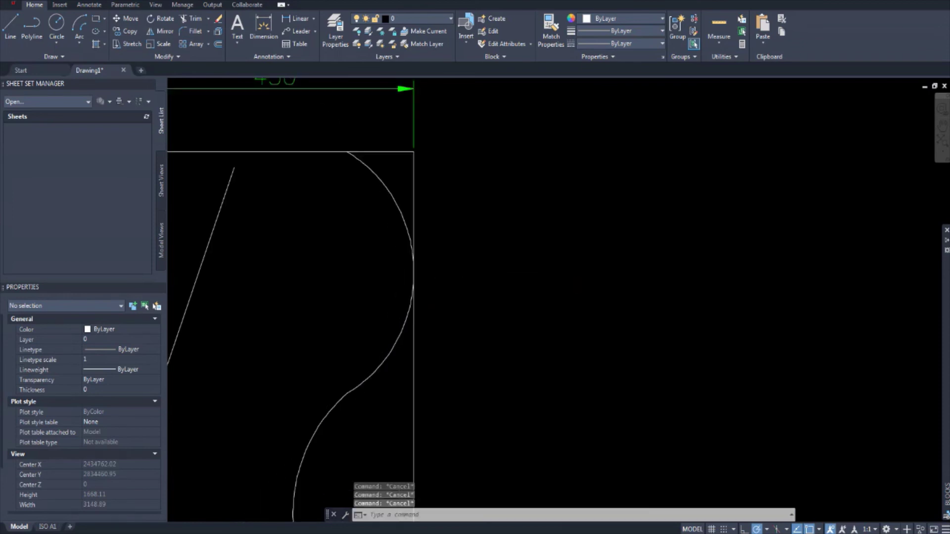
- Trim away the rectangle's edge segments lying outside the curved front, at the corners and along the right side
{"action": "scroll", "coordinate": [431, 254], "scroll_direction": "up", "scroll_amount": 4}
{"action": "scroll", "coordinate": [420, 232], "scroll_direction": "up", "scroll_amount": 4}
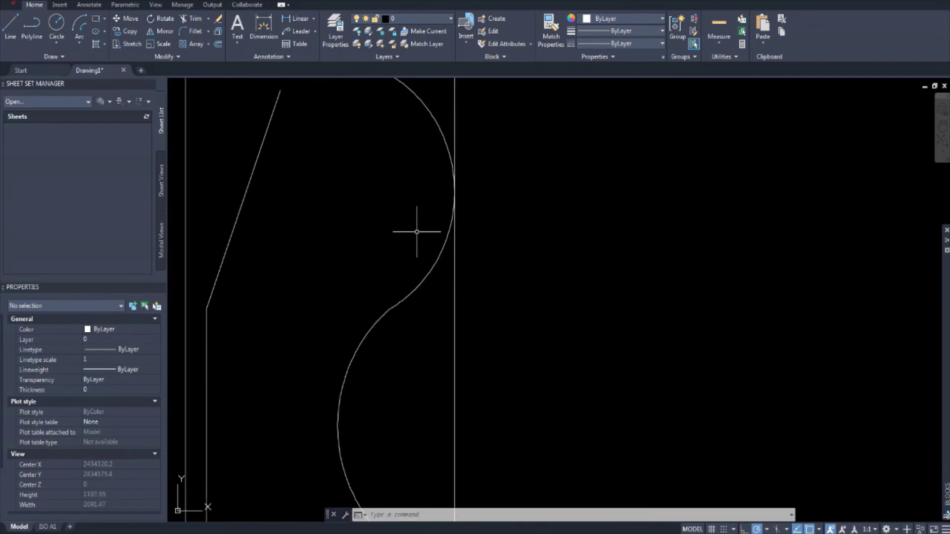
{"action": "scroll", "coordinate": [403, 269], "scroll_direction": "down", "scroll_amount": 2}
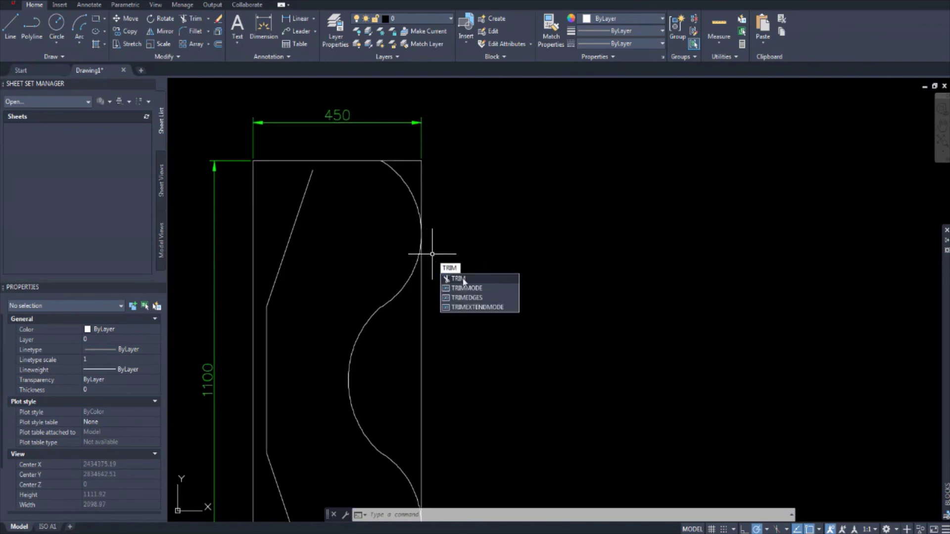
{"action": "key", "text": "Return"}
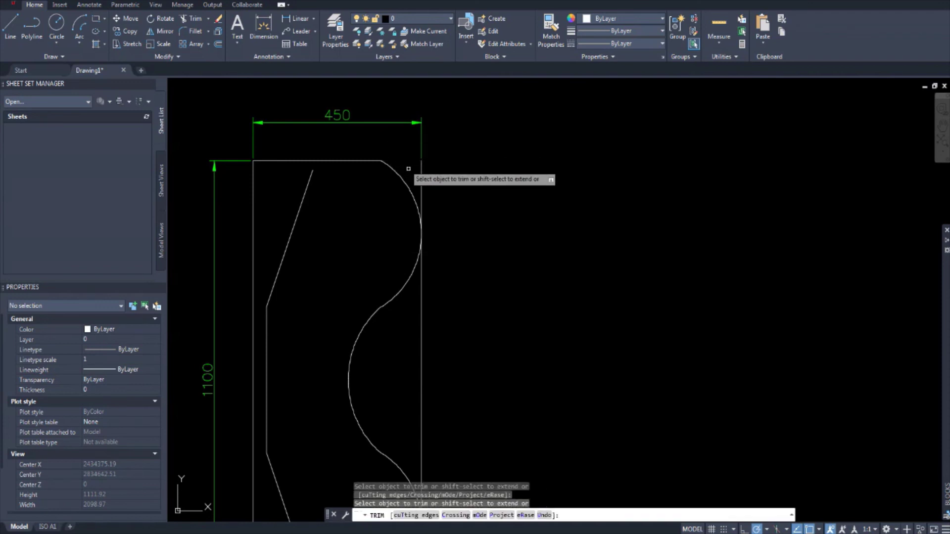
{"action": "left_click", "coordinate": [421, 188]}
{"action": "mouse_move", "coordinate": [453, 269]}
{"action": "middle_mouse_down"}
{"action": "mouse_move", "coordinate": [466, 198]}
{"action": "mouse_move", "coordinate": [440, 280]}
{"action": "mouse_move", "coordinate": [431, 377]}
{"action": "middle_mouse_up"}
{"action": "key", "text": "Escape"}
{"action": "key", "text": "Escape"}
{"action": "key", "text": "Escape"}
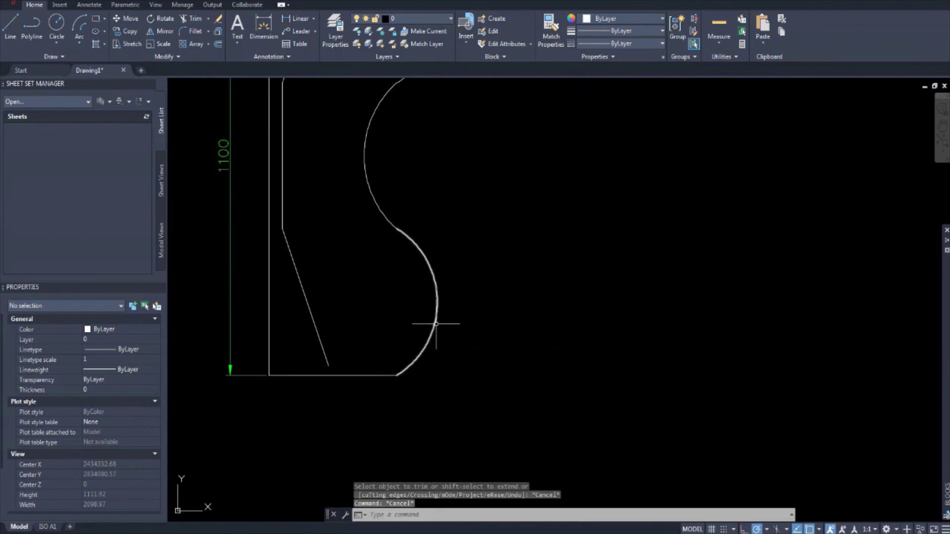
- Examine the trimmed dressing table plan as a whole, including its curved front and overall dimensions
{"action": "scroll", "coordinate": [450, 244], "scroll_direction": "down", "scroll_amount": 3}
{"action": "scroll", "coordinate": [451, 241], "scroll_direction": "up", "scroll_amount": 3}
{"action": "scroll", "coordinate": [451, 242], "scroll_direction": "down", "scroll_amount": 3}
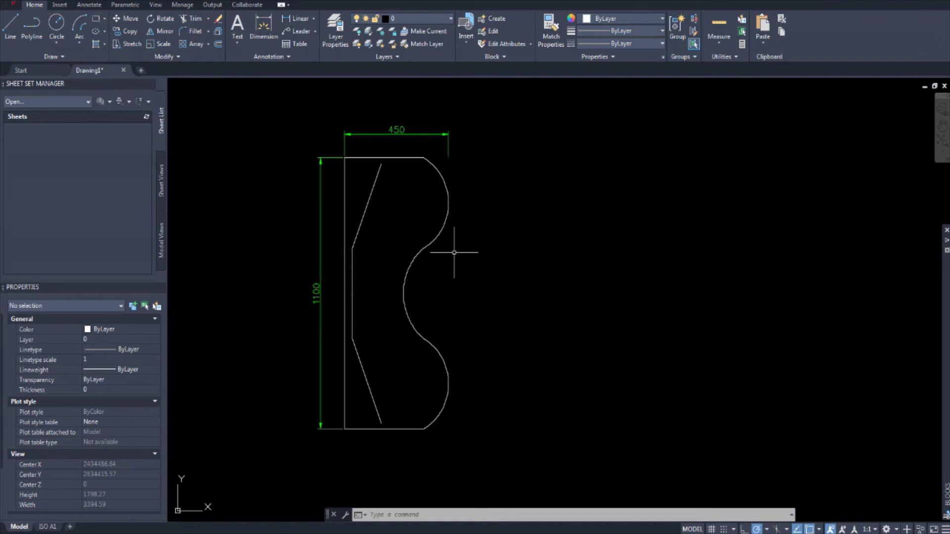
{"action": "scroll", "coordinate": [435, 268], "scroll_direction": "down", "scroll_amount": 5}
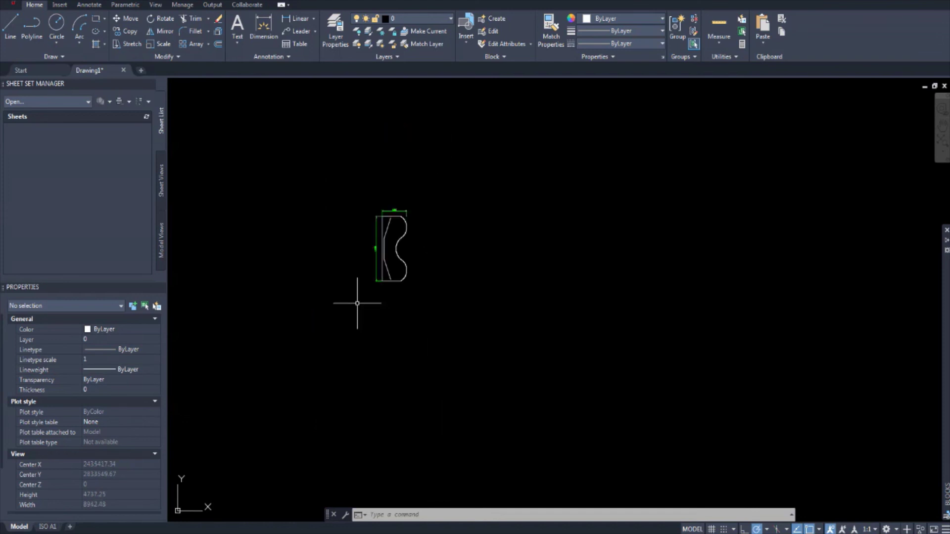
{"action": "scroll", "coordinate": [454, 246], "scroll_direction": "up", "scroll_amount": 3}
{"action": "scroll", "coordinate": [361, 259], "scroll_direction": "up", "scroll_amount": 2}
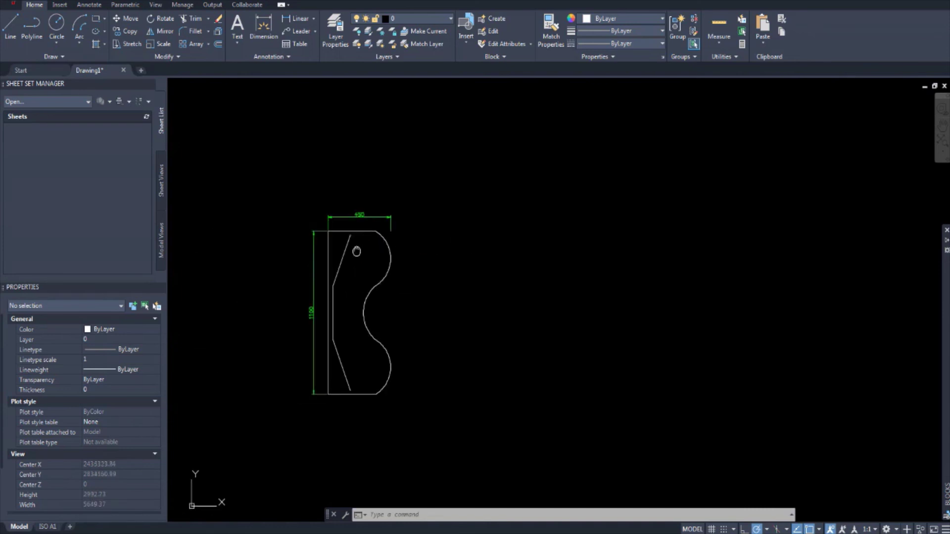
{"action": "scroll", "coordinate": [428, 222], "scroll_direction": "up", "scroll_amount": 3}
{"action": "scroll", "coordinate": [418, 208], "scroll_direction": "down", "scroll_amount": 1}
{"action": "middle_click_drag", "start_coordinate": [418, 208], "coordinate": [399, 187]}
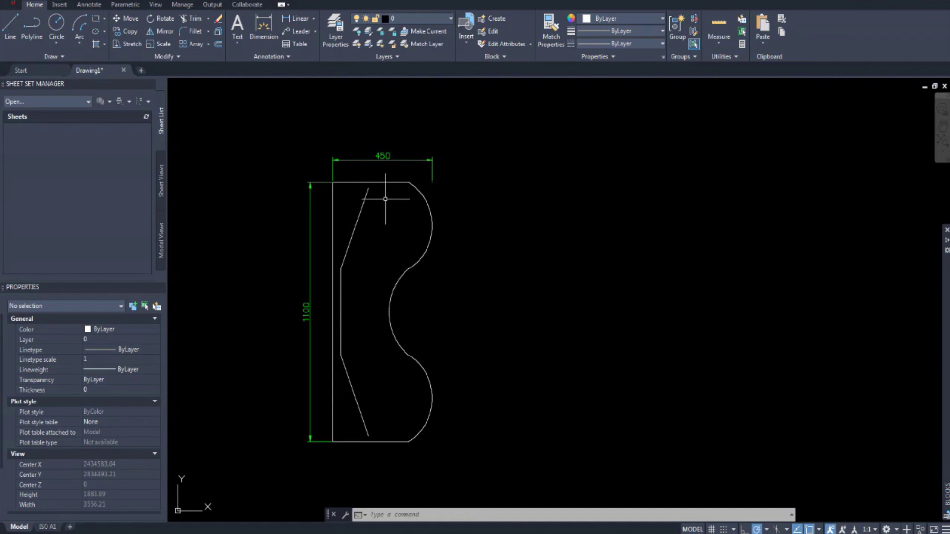
- Delete the 450 width dimension and the 1100 length dimension from the plan
{"action": "left_click", "coordinate": [382, 156]}
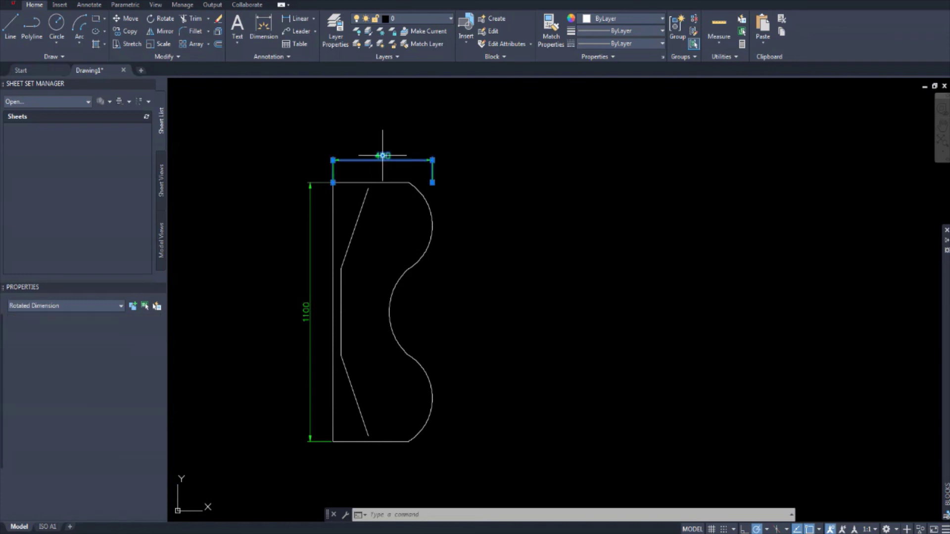
{"action": "key", "text": "Delete"}
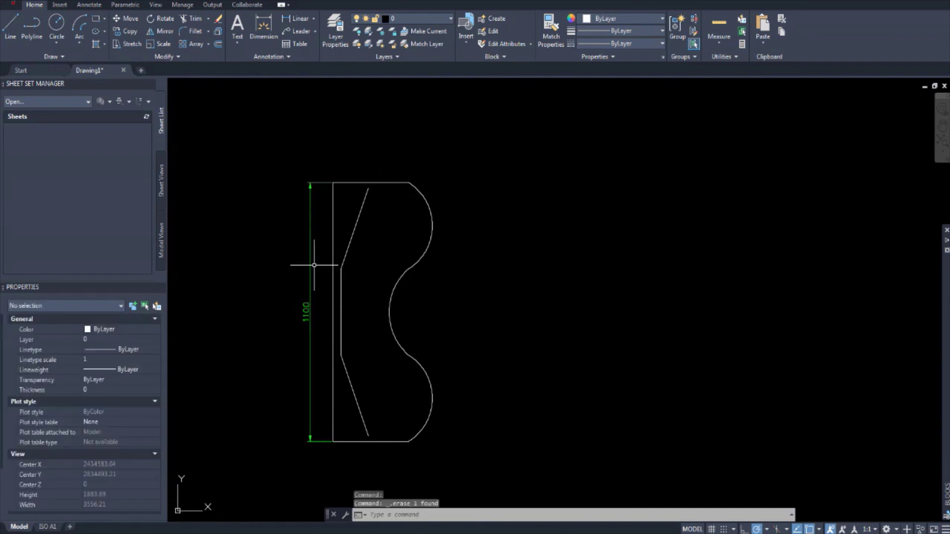
{"action": "left_click", "coordinate": [314, 263]}
{"action": "left_click", "coordinate": [302, 259]}
{"action": "key", "text": "Delete"}
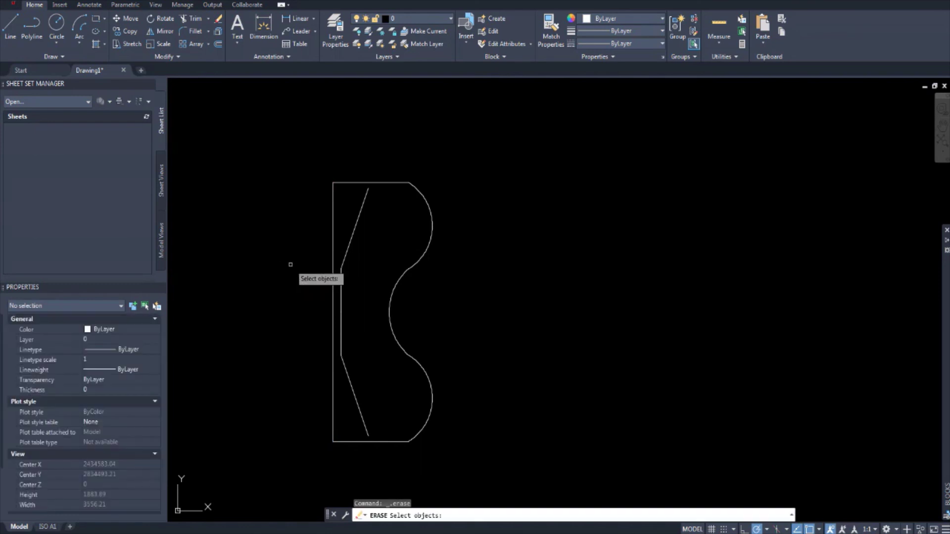
{"action": "scroll", "coordinate": [299, 254], "scroll_direction": "down", "scroll_amount": 1}
{"action": "scroll", "coordinate": [384, 254], "scroll_direction": "up", "scroll_amount": 1}
{"action": "middle_click_drag", "start_coordinate": [380, 239], "coordinate": [359, 253]}
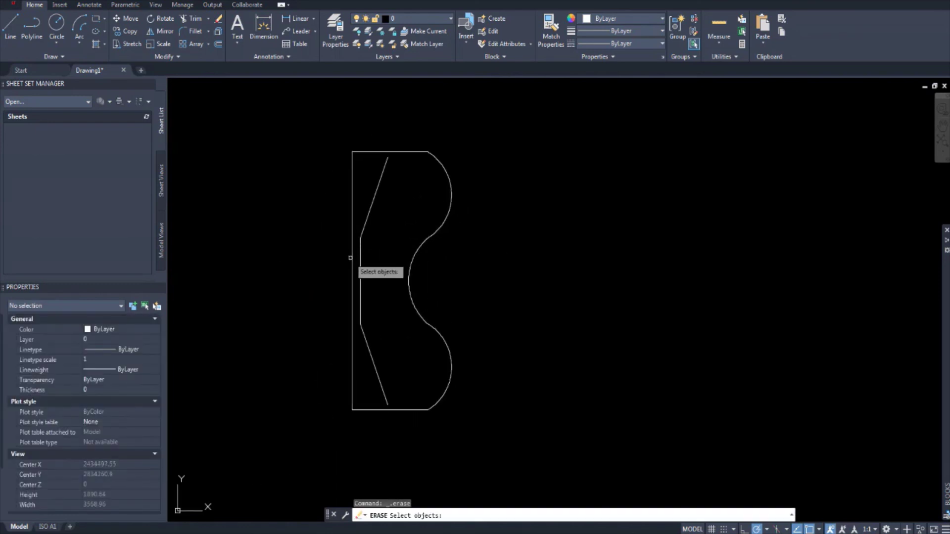
- Start saving the plan as a new drawing file in DWG format
{"action": "left_click", "coordinate": [15, 5]}
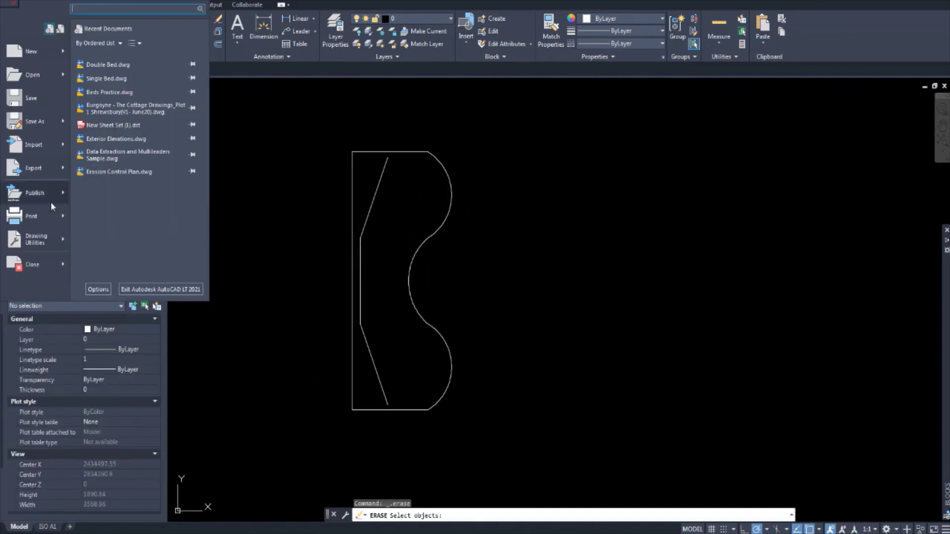
{"action": "mouse_move", "coordinate": [40, 111]}
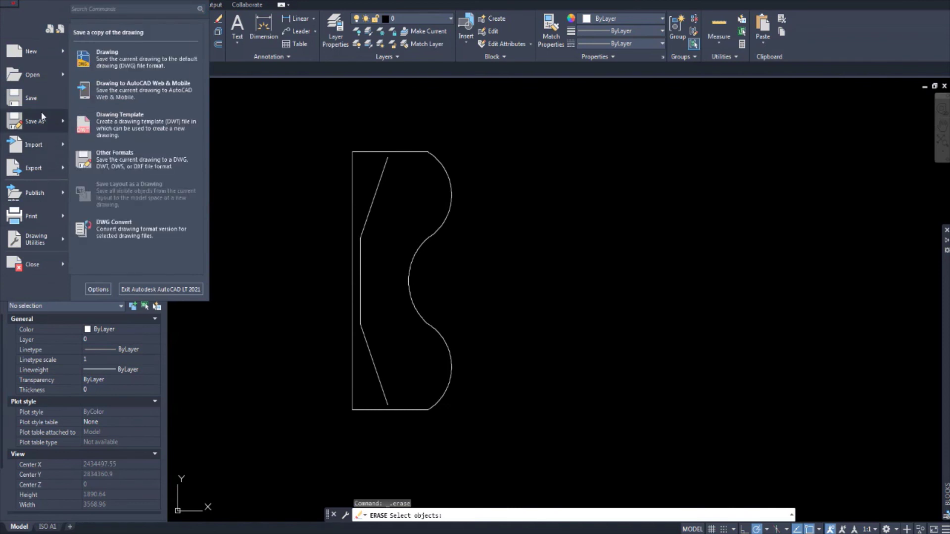
{"action": "left_click", "coordinate": [123, 60]}
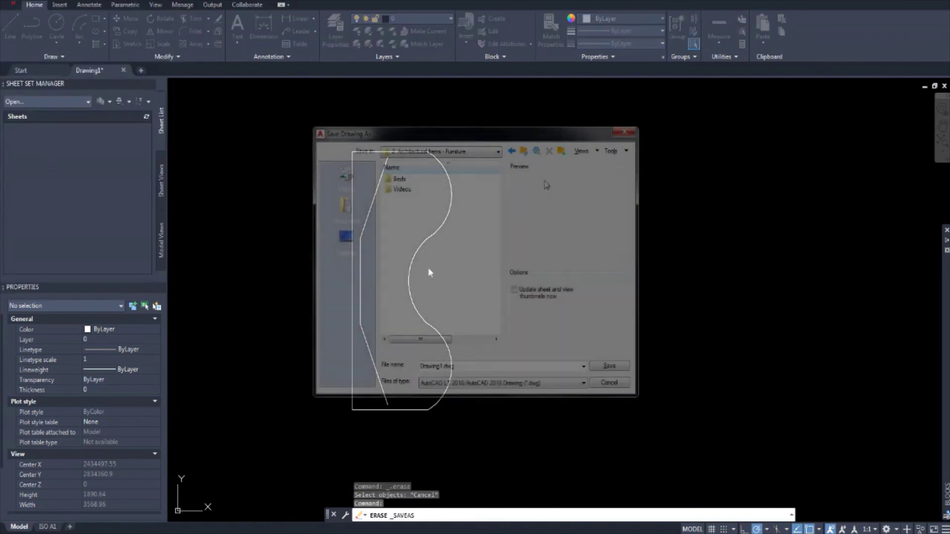
{"action": "left_click", "coordinate": [559, 152]}
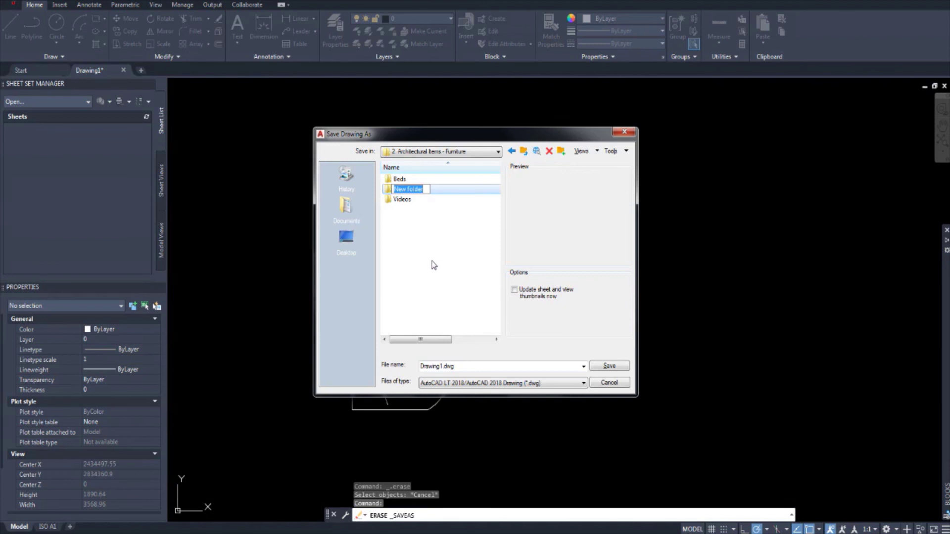
{"action": "left_click", "coordinate": [423, 192]}
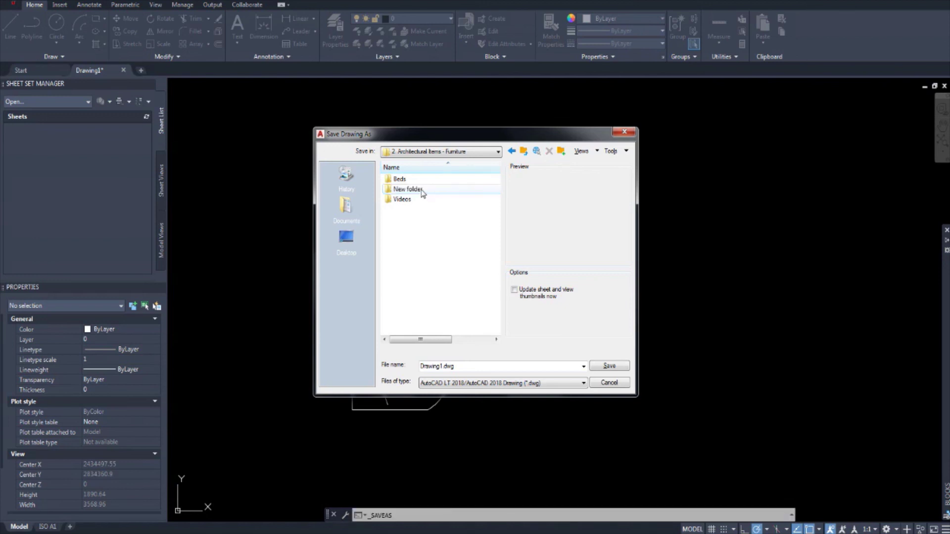
{"action": "key", "text": "Delete"}
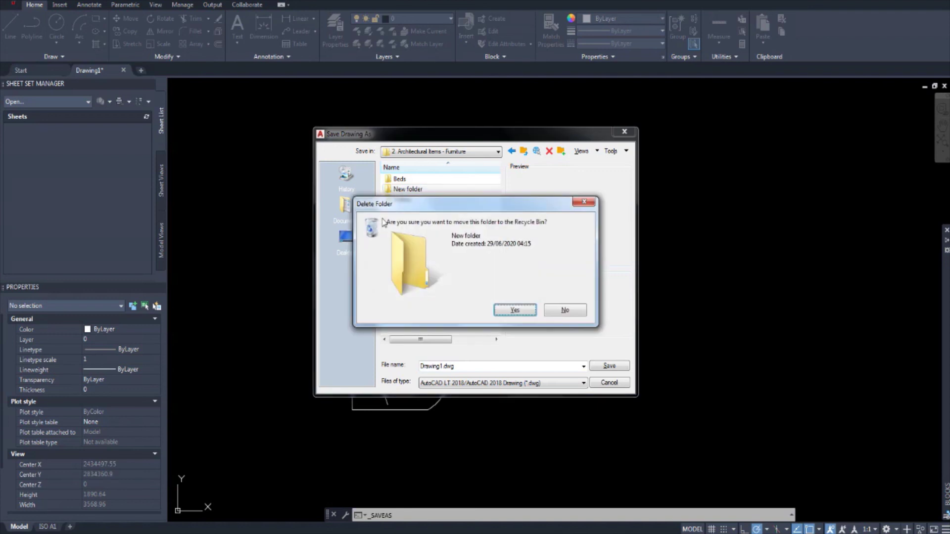
{"action": "left_click", "coordinate": [515, 310]}
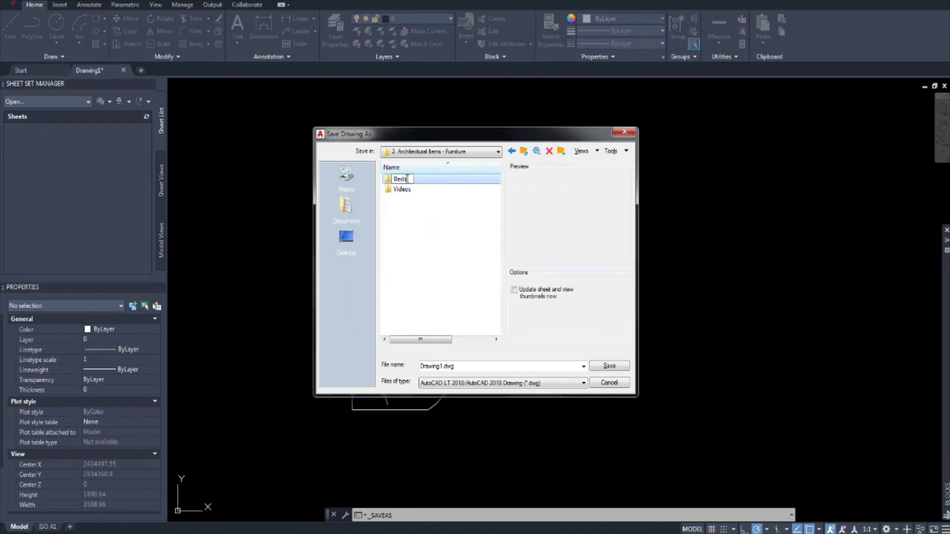
- Rename the Beds folder as Bedroom
{"action": "key", "text": "BackSpace"}
{"action": "type", "text": "room"}
{"action": "key", "text": "Return"}
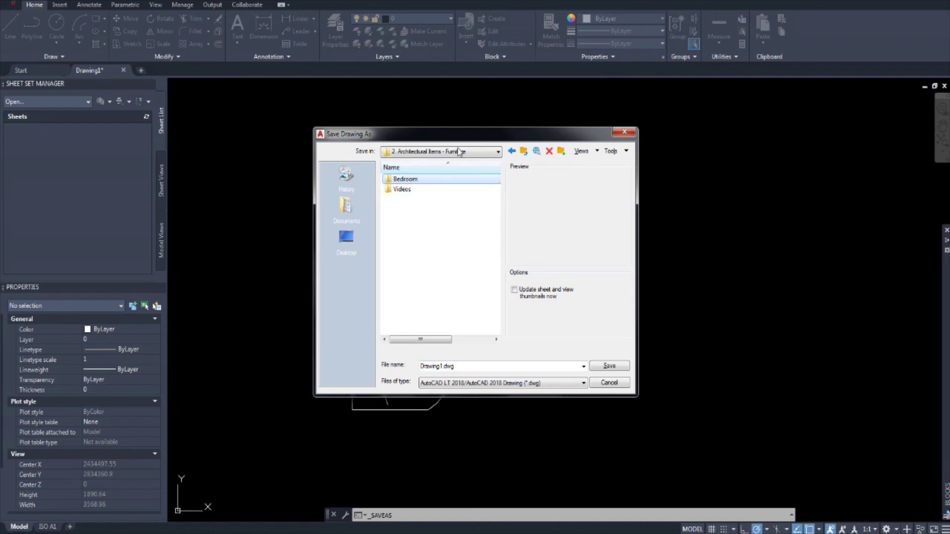
- Save the drawing in the Bedroom folder under the file name Dressing Table.dwg
{"action": "left_click_drag", "start_coordinate": [463, 137], "coordinate": [596, 127]}
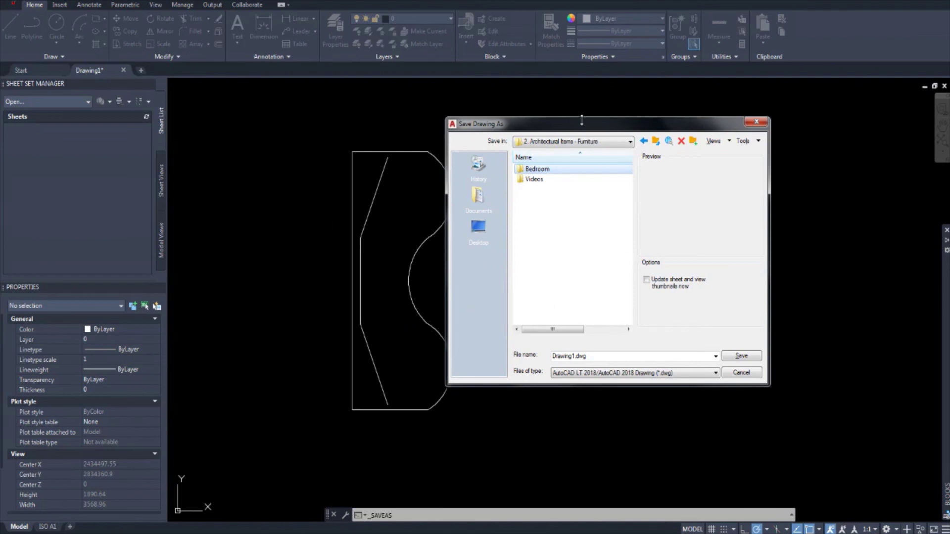
{"action": "left_click_drag", "start_coordinate": [603, 128], "coordinate": [449, 141]}
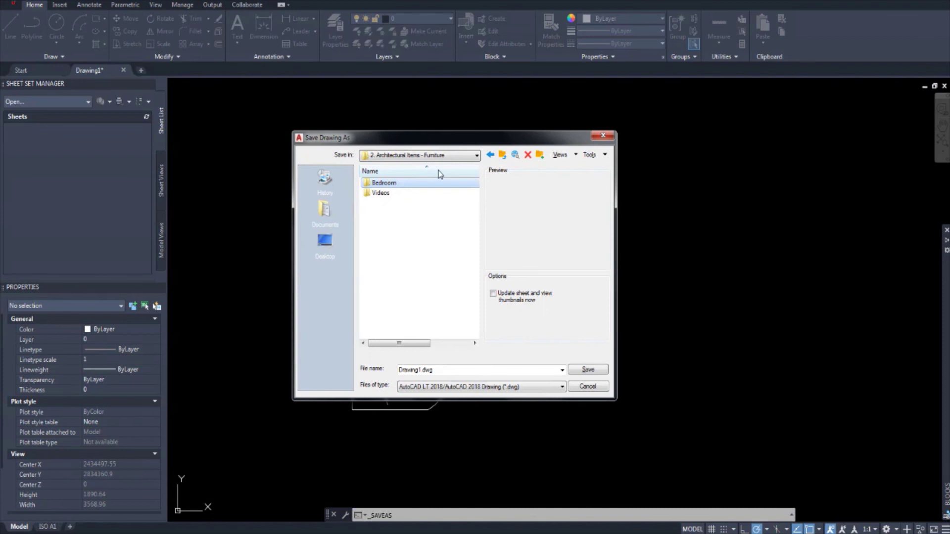
{"action": "double_click", "coordinate": [379, 183]}
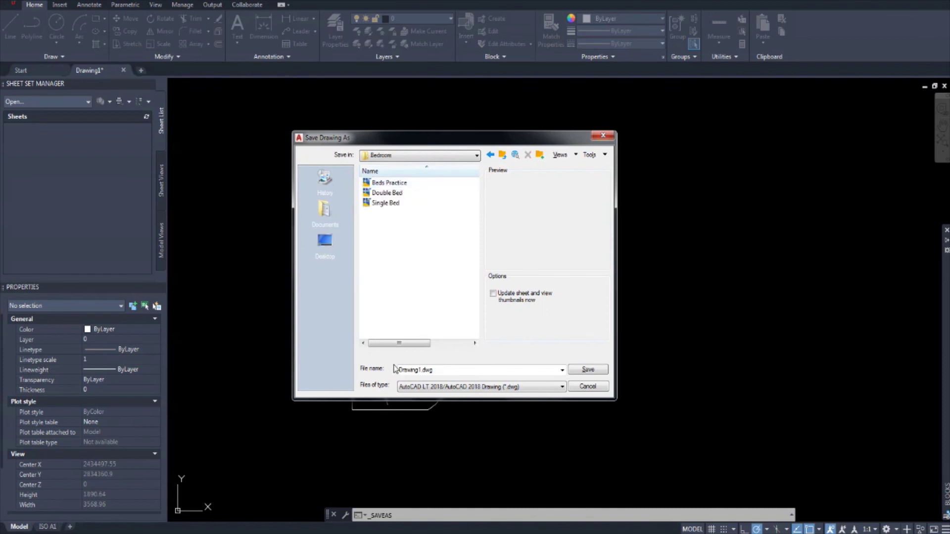
{"action": "double_click", "coordinate": [418, 371]}
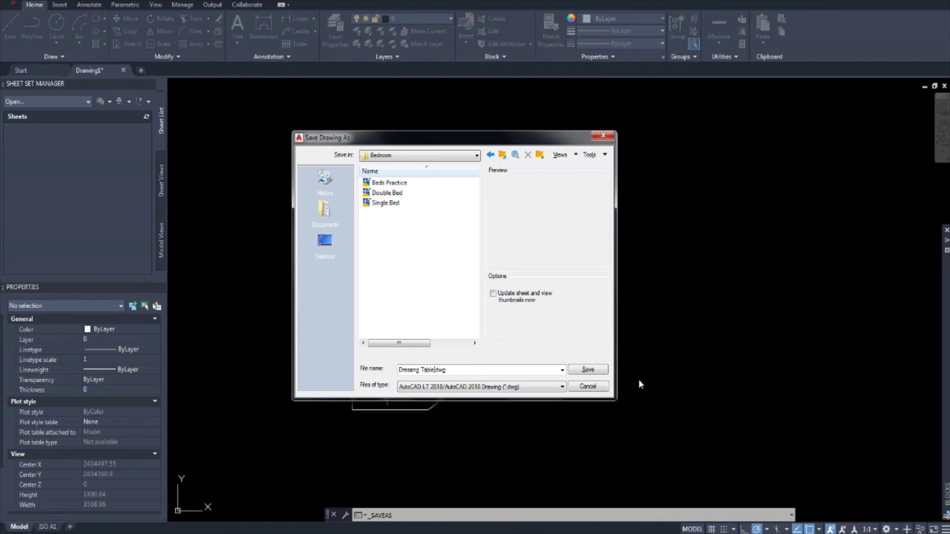
{"action": "left_click", "coordinate": [587, 371]}
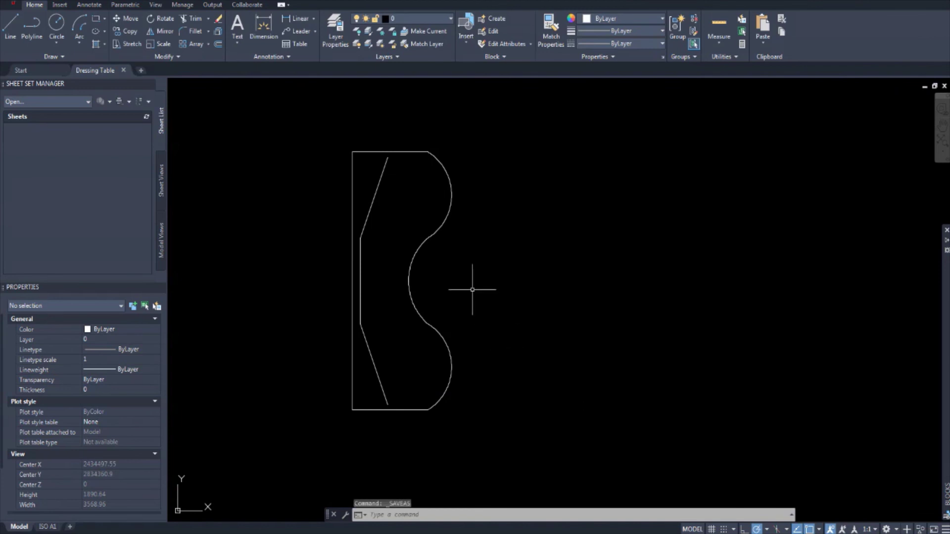
{"action": "middle_click_drag", "start_coordinate": [471, 284], "coordinate": [452, 259]}
{"action": "scroll", "coordinate": [396, 250], "scroll_direction": "up", "scroll_amount": 2}
{"action": "scroll", "coordinate": [394, 250], "scroll_direction": "down", "scroll_amount": 2}
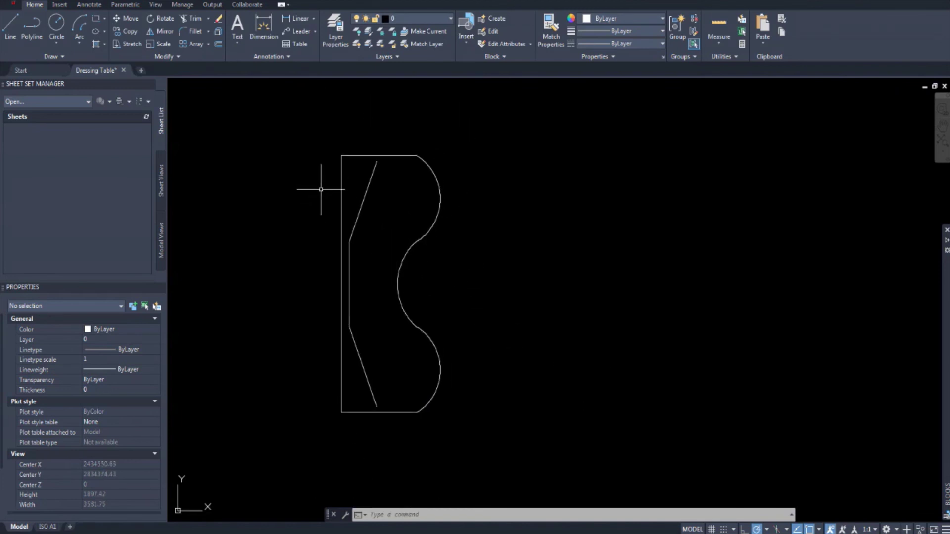
{"action": "middle_click_drag", "start_coordinate": [323, 195], "coordinate": [327, 199]}
- Look through the drawing templates available on the start page and return to the Dressing Table drawing
{"action": "left_click", "coordinate": [46, 72]}
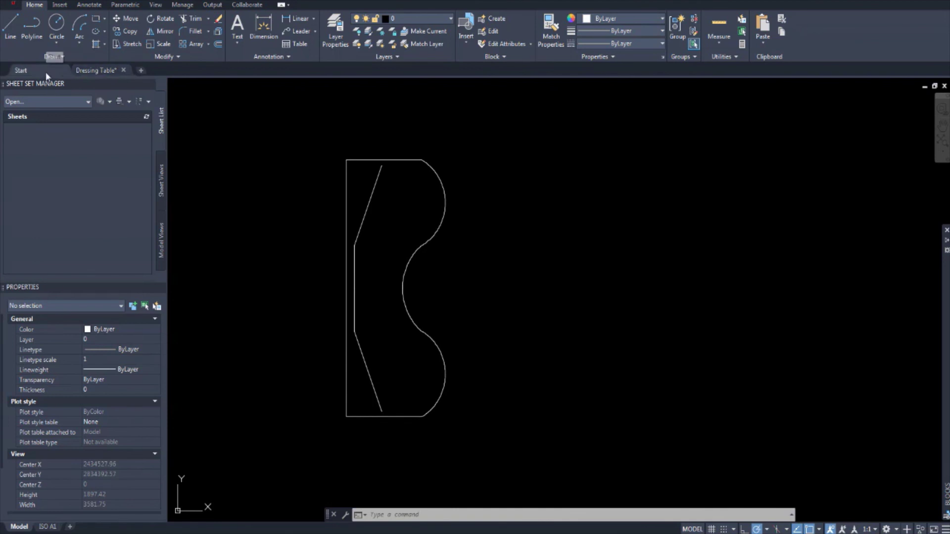
{"action": "left_click", "coordinate": [331, 254]}
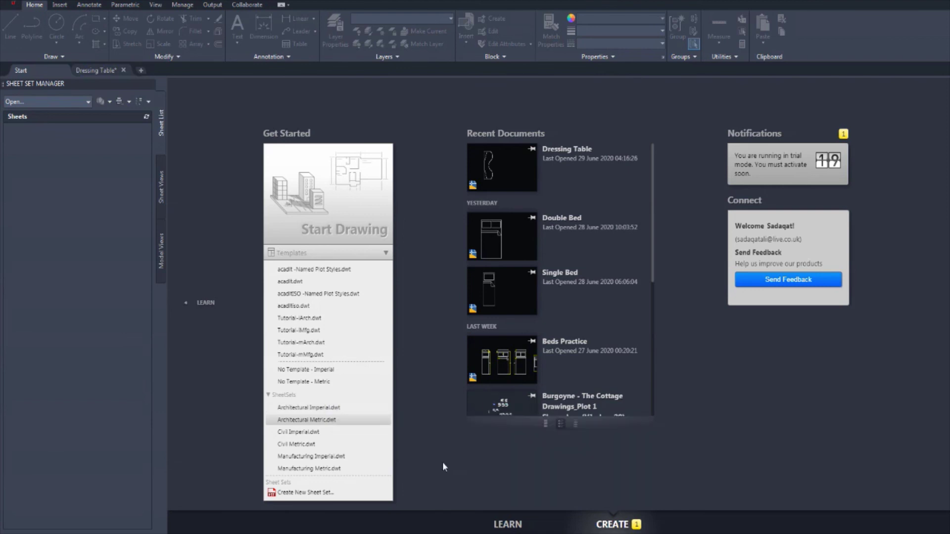
{"action": "key", "text": "ctrl+Tab"}
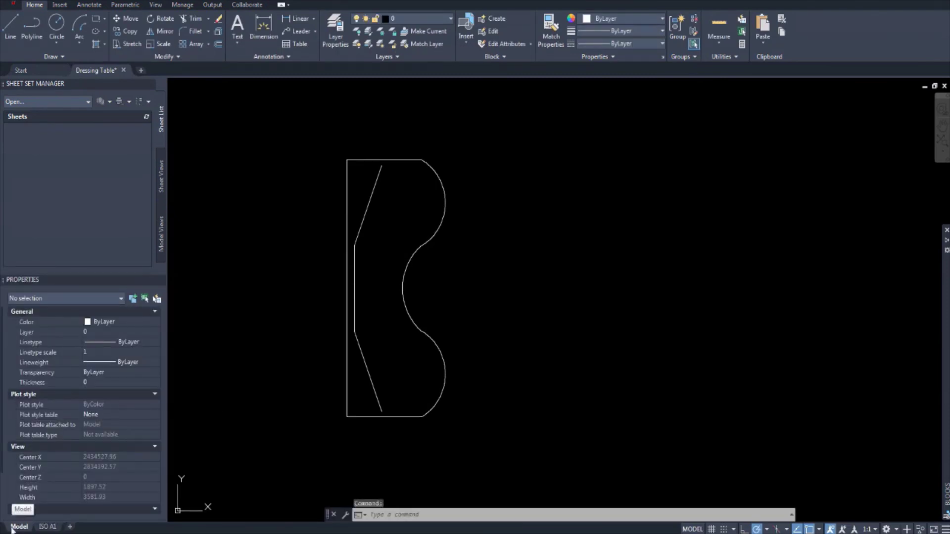
- View the ISO A1 layout sheet with its title block and return to model space
{"action": "left_click", "coordinate": [48, 527]}
{"action": "middle_click_drag", "start_coordinate": [383, 385], "coordinate": [453, 325]}
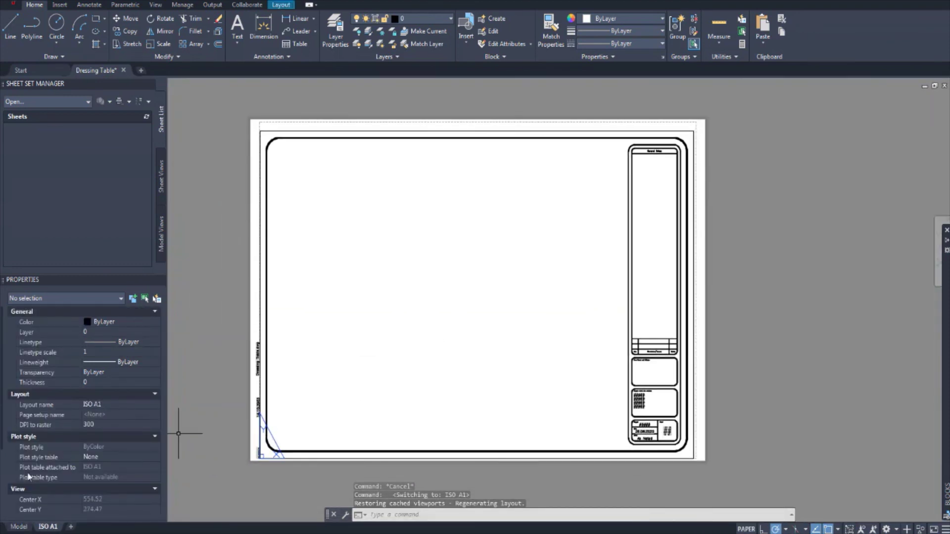
{"action": "left_click", "coordinate": [18, 527]}
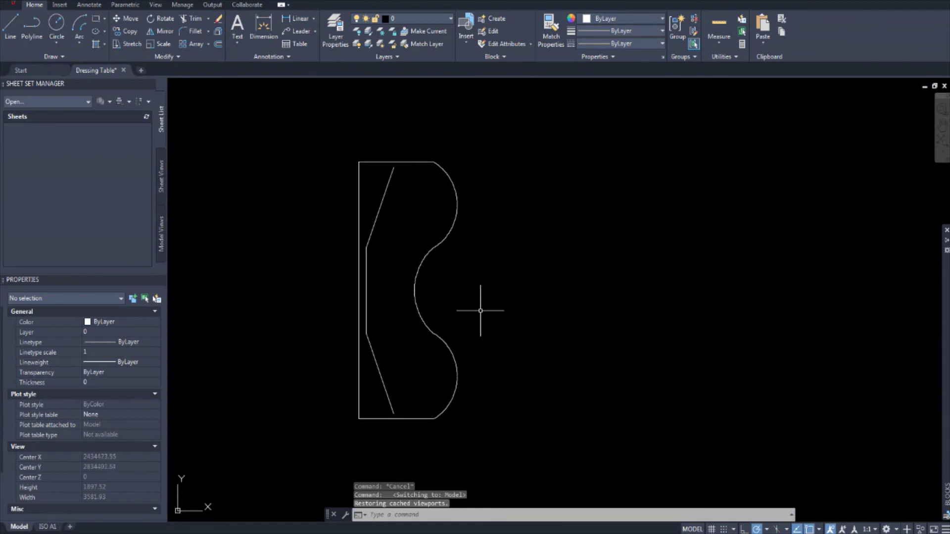
- Bring up the annotation tools and open the text height setting for editing
{"action": "scroll", "coordinate": [392, 234], "scroll_direction": "up", "scroll_amount": 2}
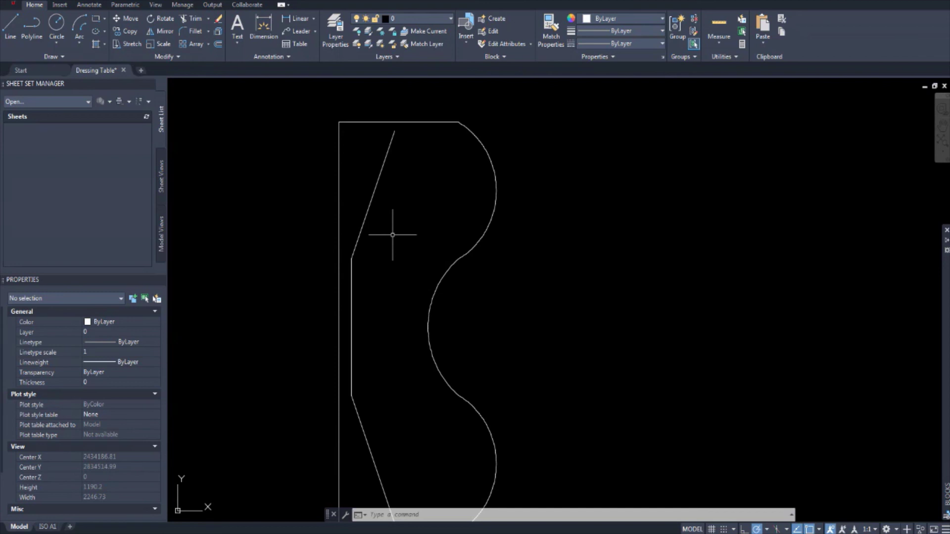
{"action": "left_click", "coordinate": [96, 6]}
{"action": "scroll", "coordinate": [454, 167], "scroll_direction": "down", "scroll_amount": 4}
{"action": "mouse_move", "coordinate": [454, 166]}
{"action": "middle_mouse_down"}
{"action": "mouse_move", "coordinate": [390, 212]}
{"action": "mouse_move", "coordinate": [373, 197]}
{"action": "middle_mouse_up"}
{"action": "scroll", "coordinate": [374, 196], "scroll_direction": "up", "scroll_amount": 2}
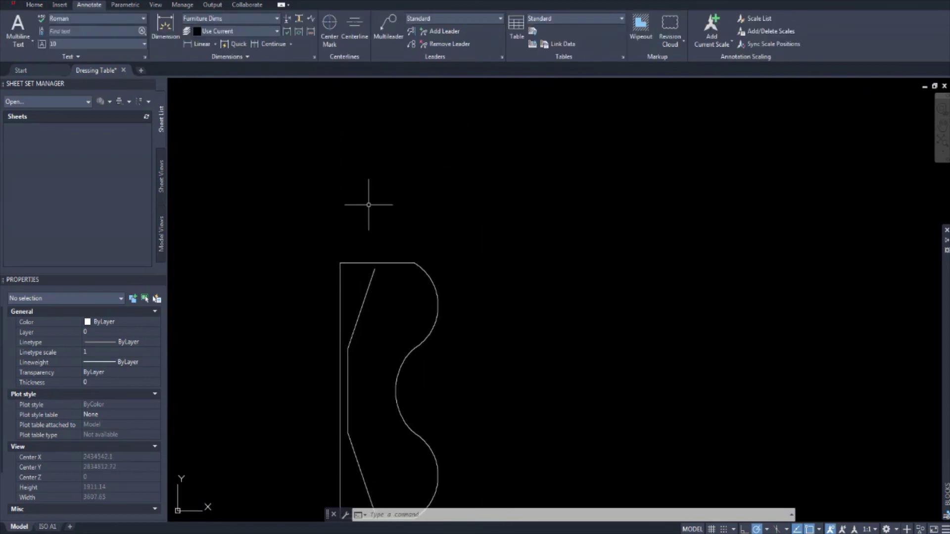
{"action": "left_click", "coordinate": [74, 43]}
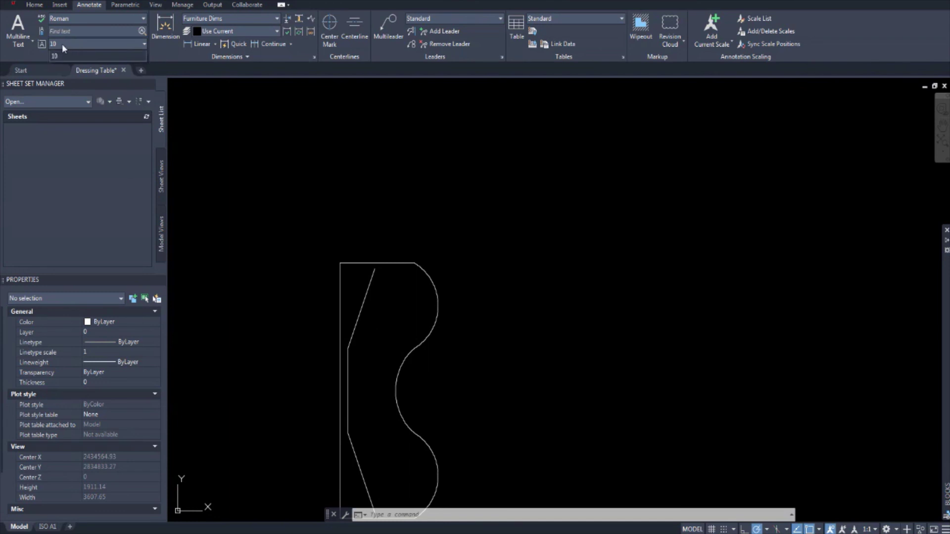